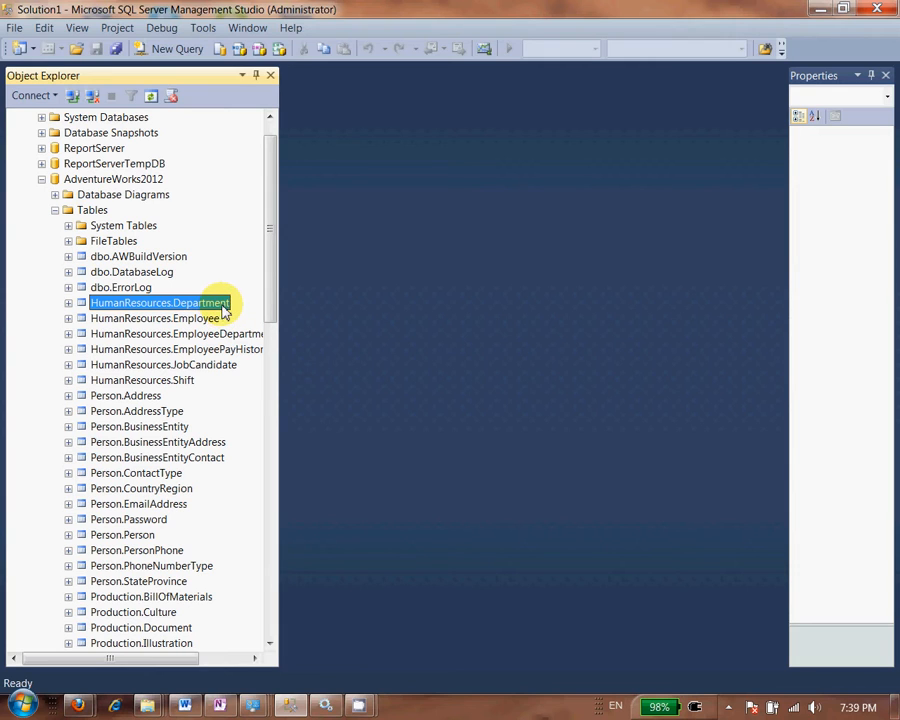
- Open the top 200 rows of the HumanResources.Department table for editing
{"action": "right_click", "coordinate": [220, 310]}
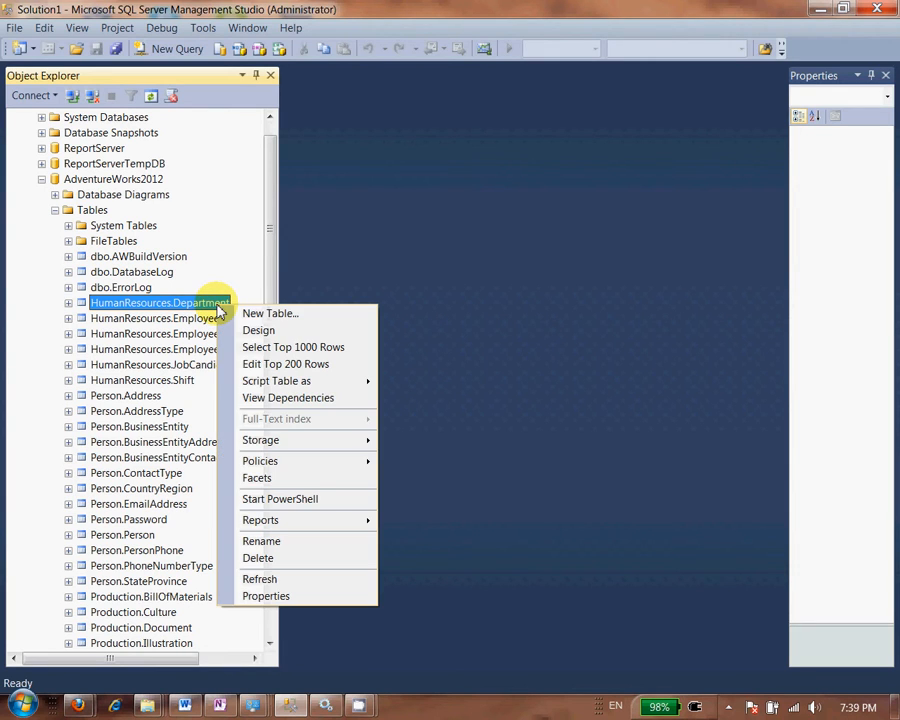
{"action": "left_click", "coordinate": [276, 366]}
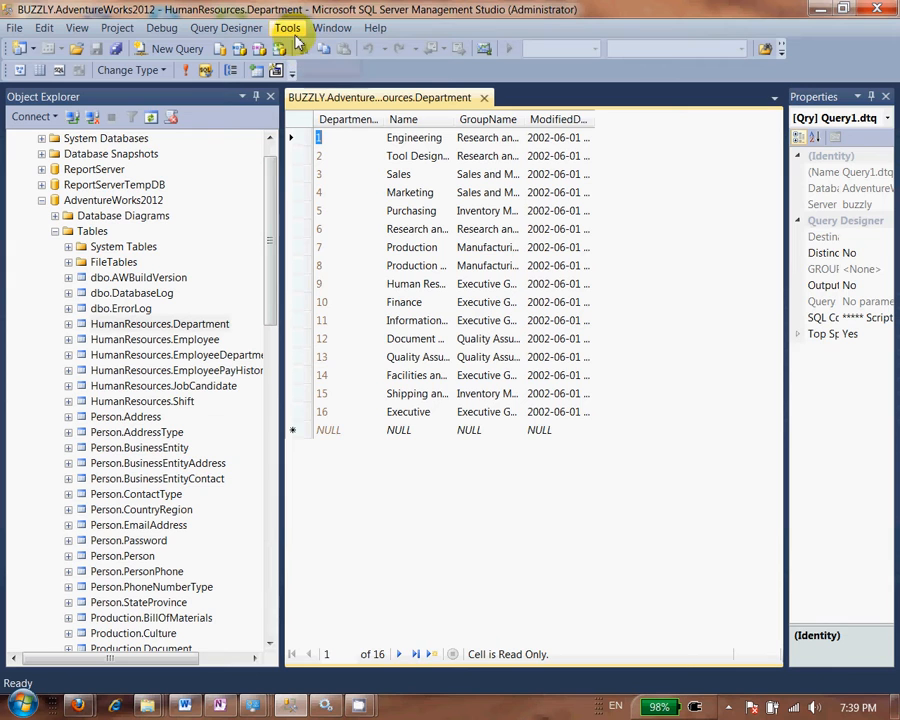
- Check the row limits for the Edit Top and Select Top commands in the SQL Server Object Explorer options, then close without changes
{"action": "left_click", "coordinate": [292, 31]}
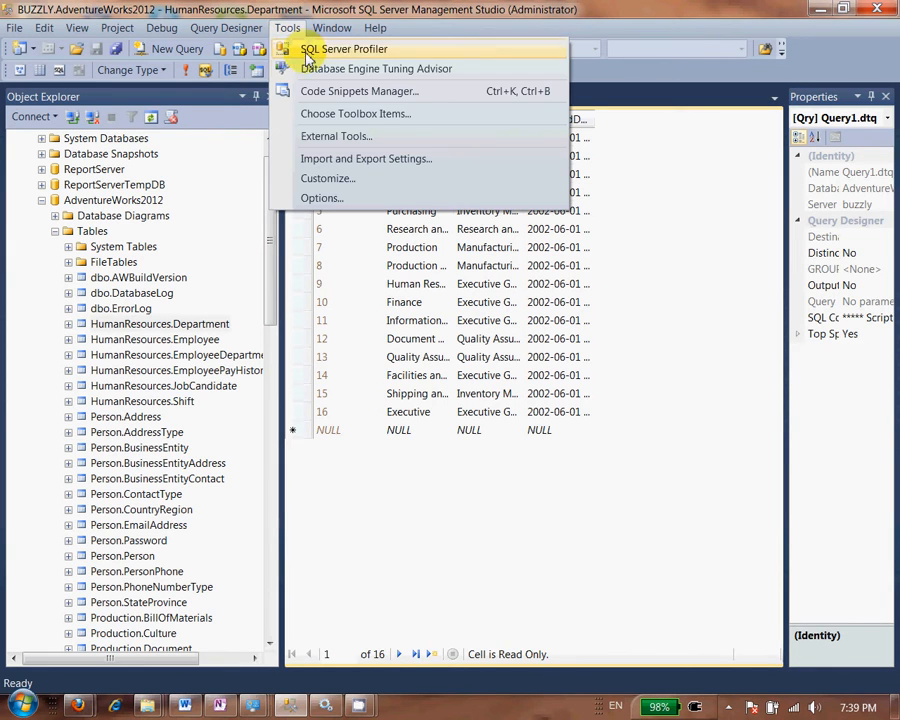
{"action": "left_click", "coordinate": [321, 197]}
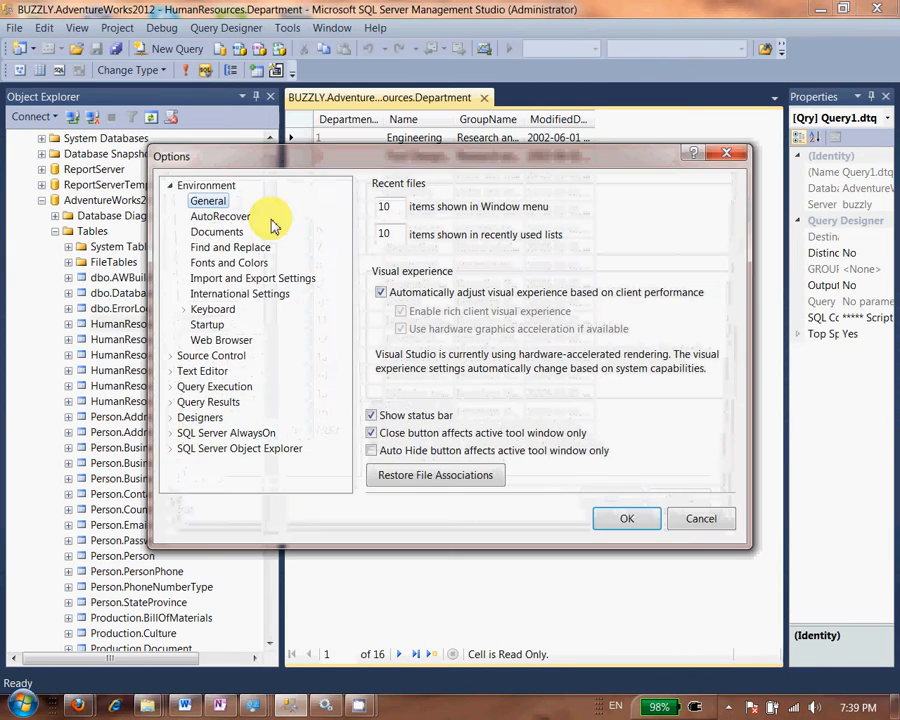
{"action": "left_click", "coordinate": [205, 449]}
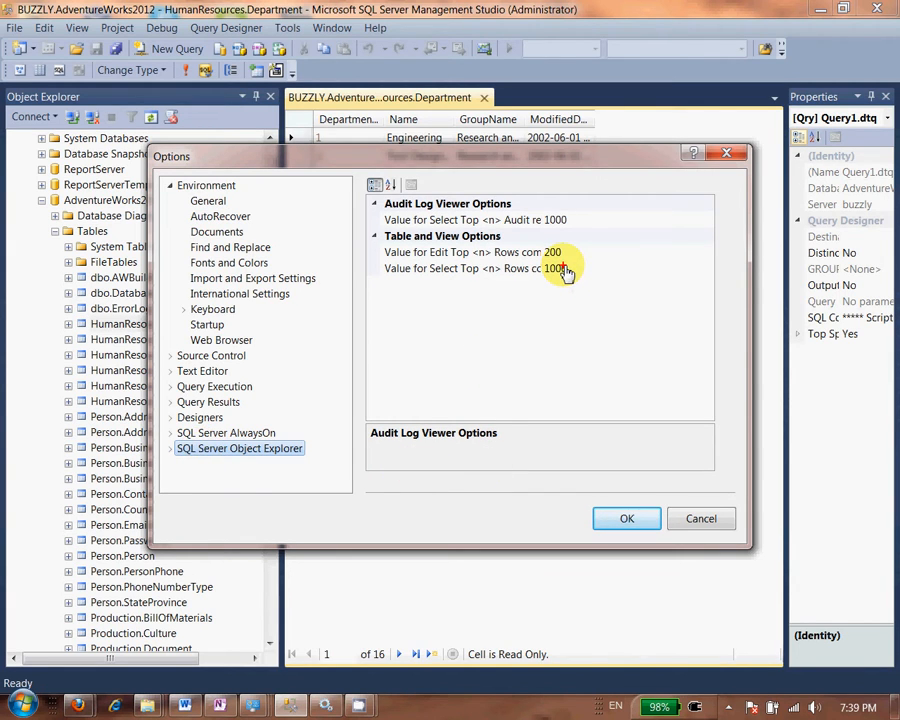
{"action": "mouse_move", "coordinate": [565, 268]}
{"action": "left_mouse_down"}
{"action": "mouse_move", "coordinate": [554, 358]}
{"action": "mouse_move", "coordinate": [597, 404]}
{"action": "left_mouse_up"}
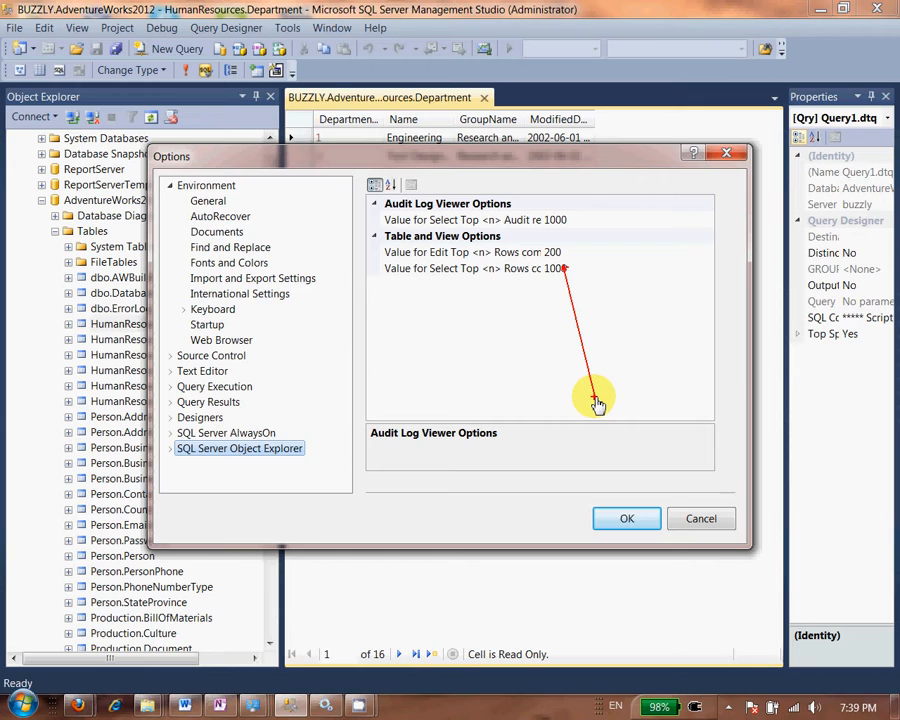
{"action": "left_click", "coordinate": [641, 506]}
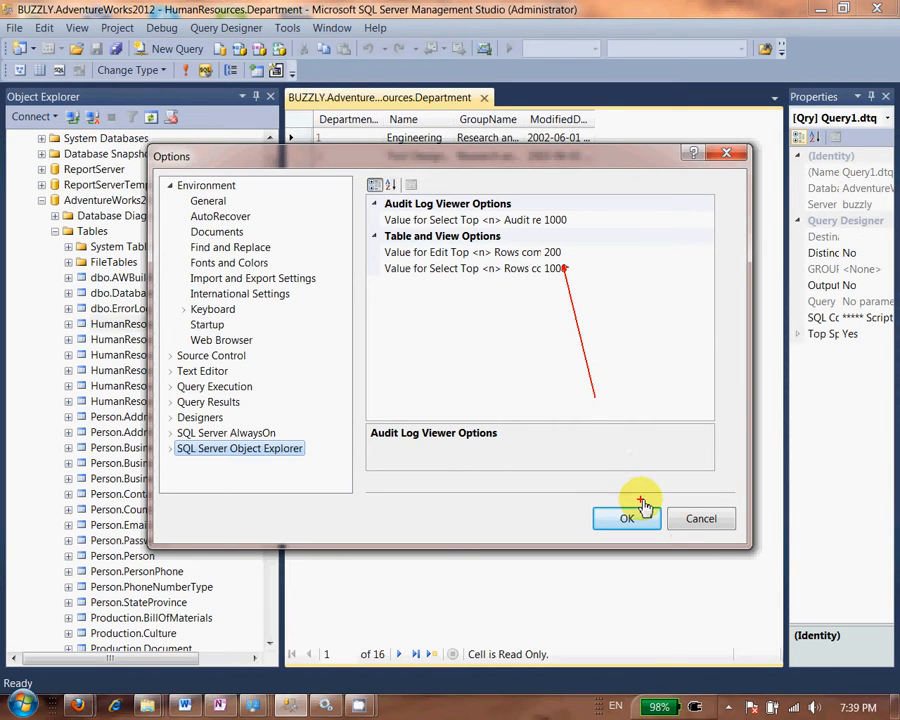
{"action": "key", "text": "Escape"}
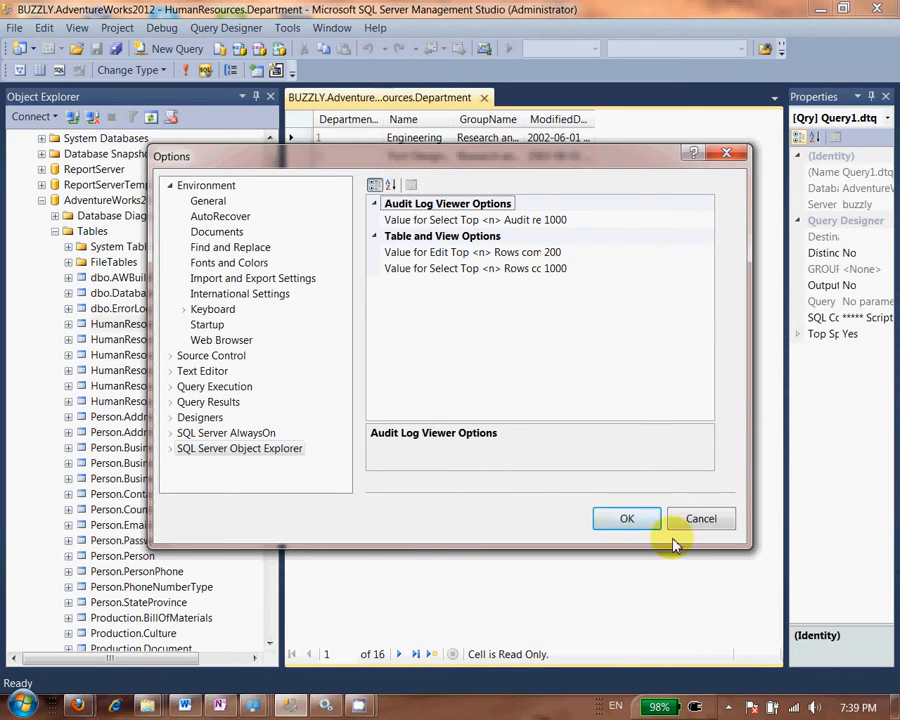
{"action": "left_click", "coordinate": [720, 532]}
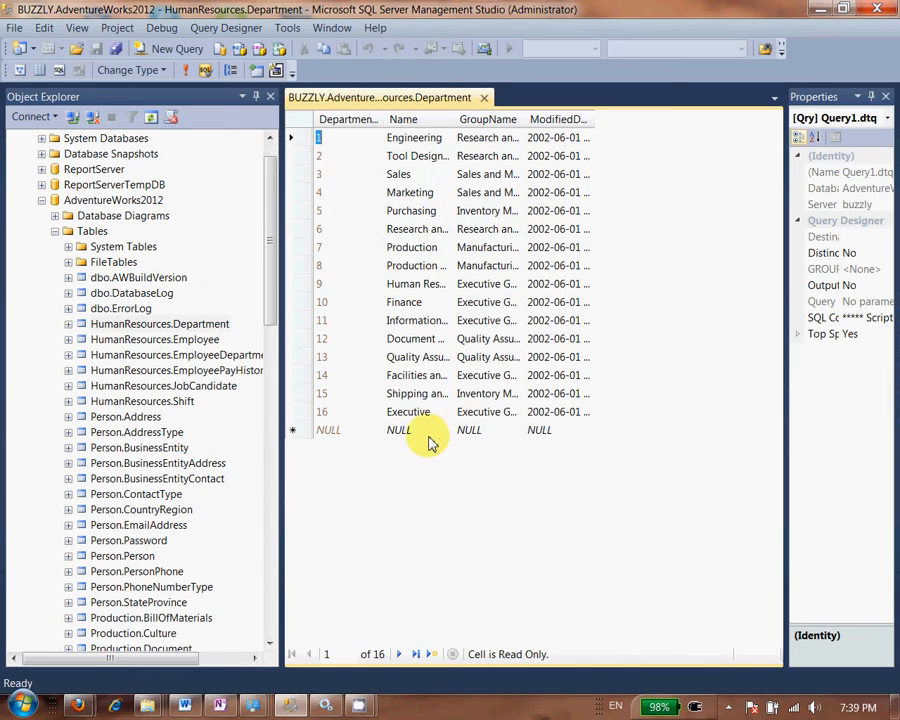
{"action": "mouse_move", "coordinate": [287, 91]}
{"action": "left_mouse_down"}
{"action": "mouse_move", "coordinate": [566, 406]}
{"action": "mouse_move", "coordinate": [683, 478]}
{"action": "left_mouse_up"}
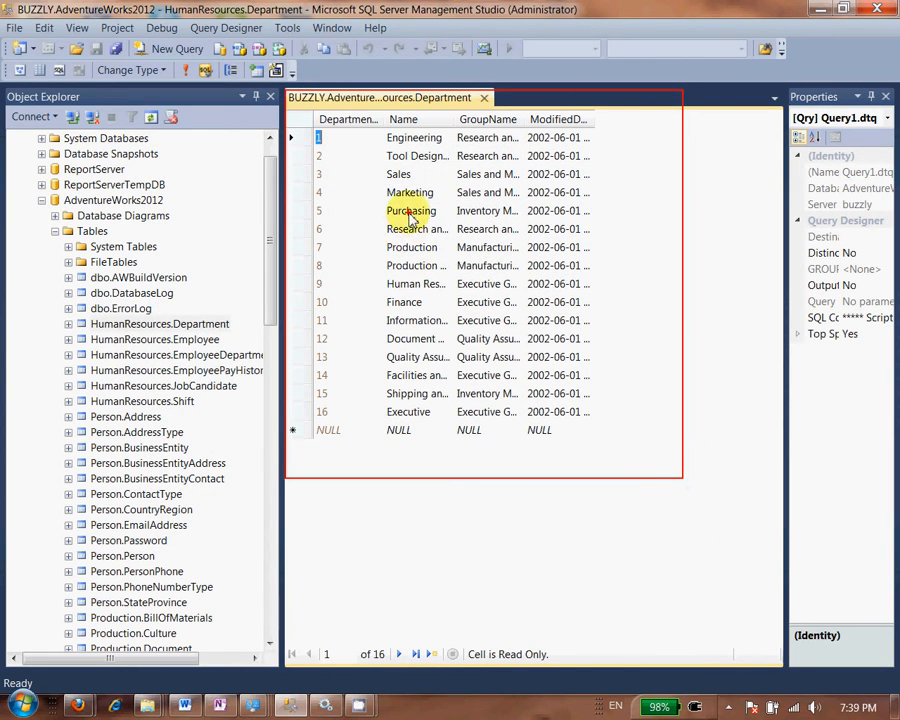
{"action": "left_click_drag", "start_coordinate": [406, 205], "coordinate": [390, 318]}
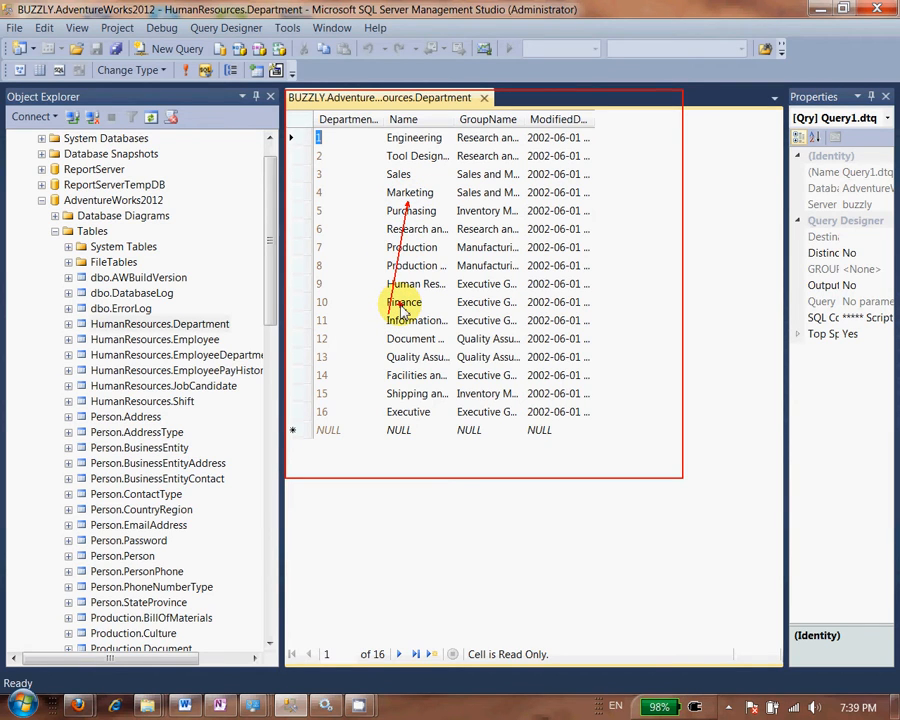
{"action": "key", "text": "Escape"}
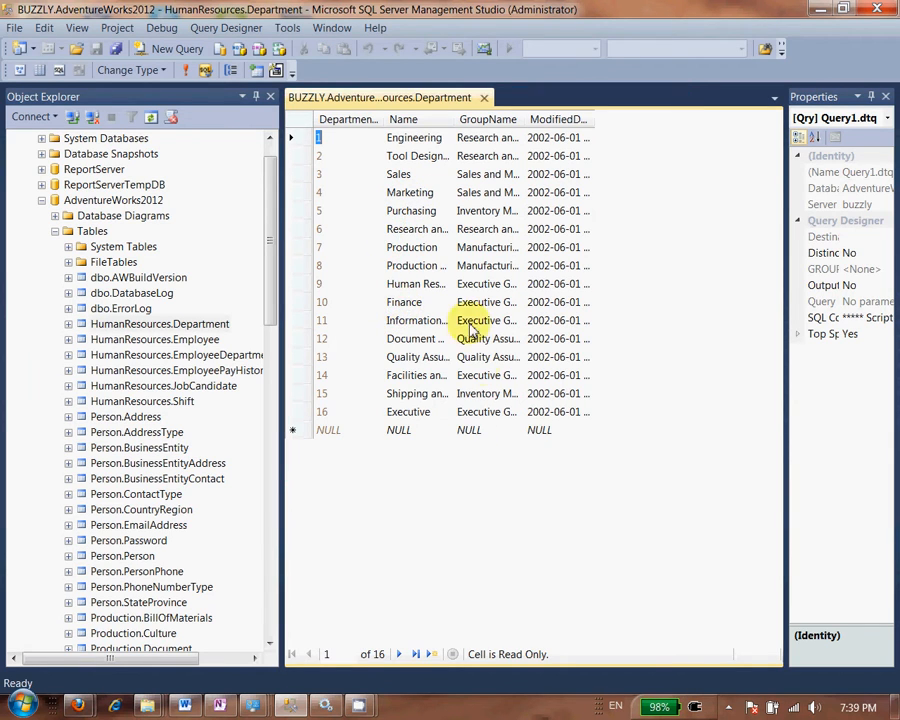
- Change the name of department 4 to "Marketing Department", widening the Name column, and re-execute the query to reload the rows
{"action": "left_click", "coordinate": [446, 190]}
{"action": "left_click", "coordinate": [444, 192]}
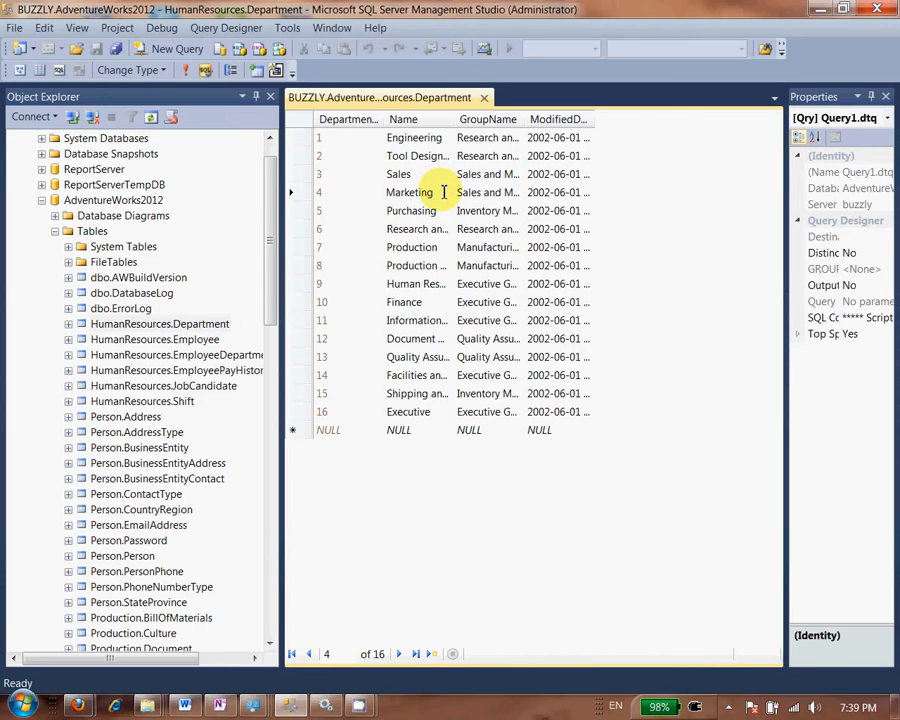
{"action": "type", "text": "D"}
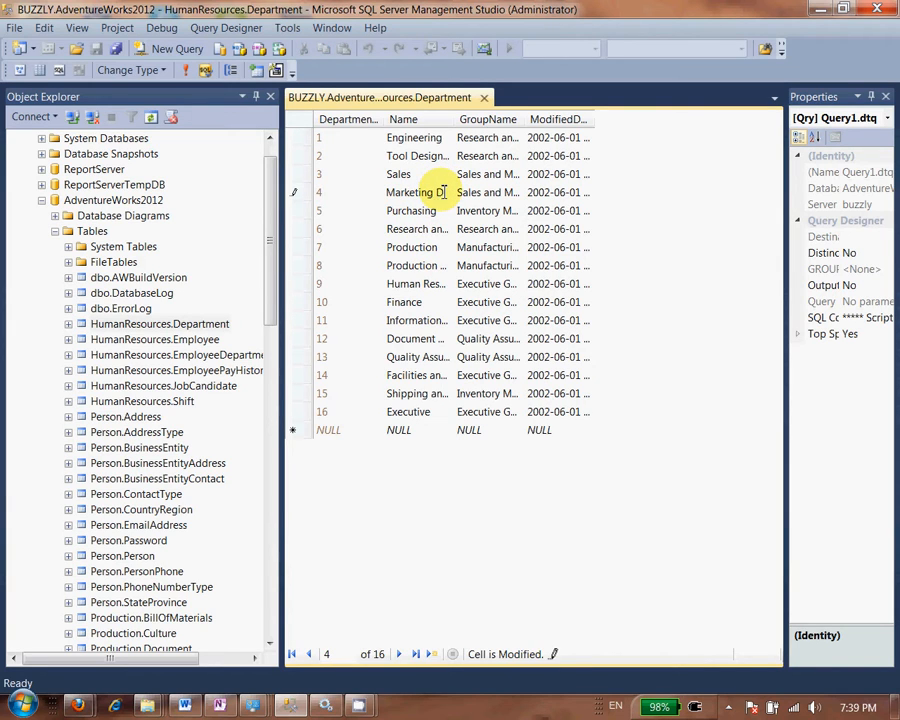
{"action": "type", "text": "epartment"}
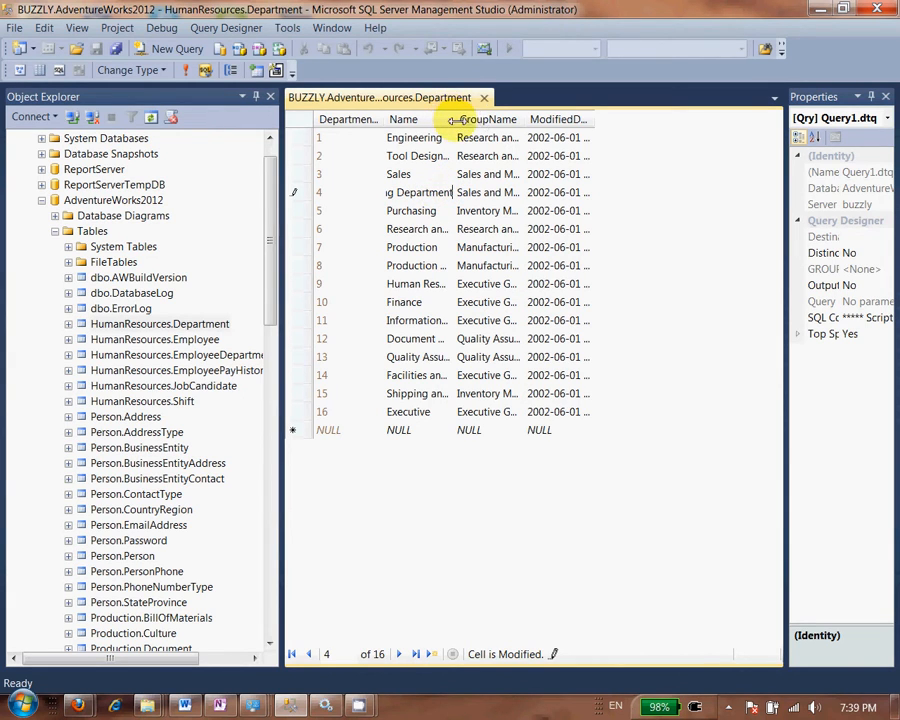
{"action": "left_click_drag", "start_coordinate": [454, 120], "coordinate": [518, 132]}
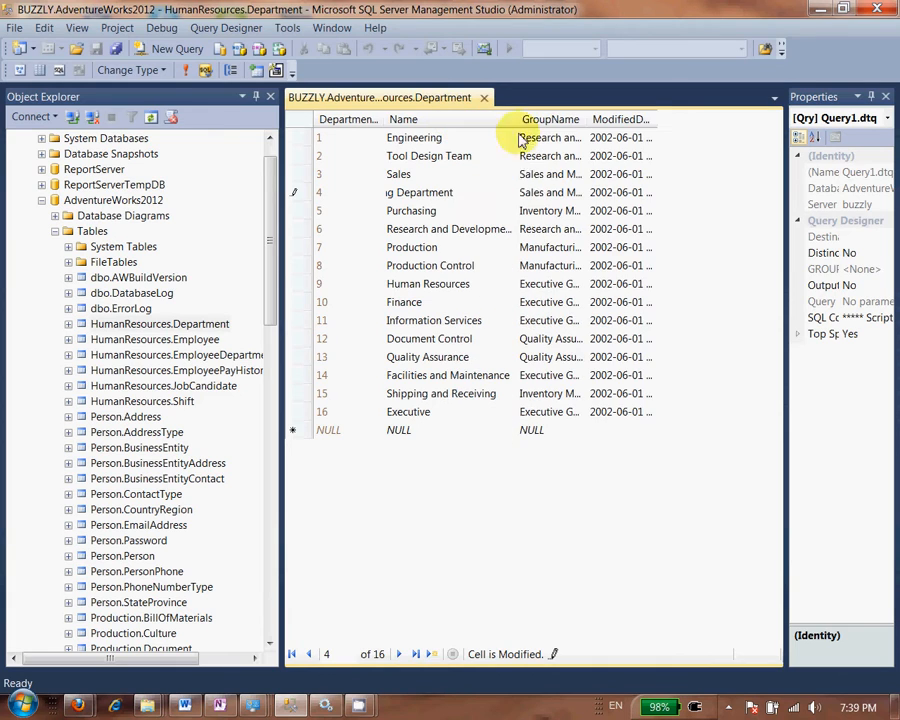
{"action": "left_click", "coordinate": [495, 212]}
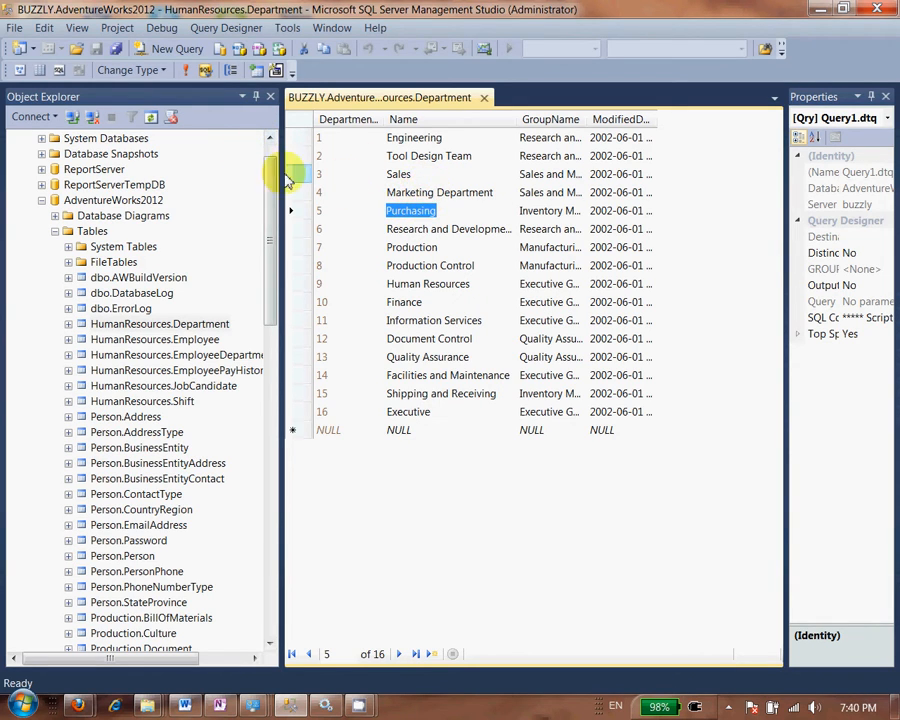
{"action": "left_click", "coordinate": [187, 78]}
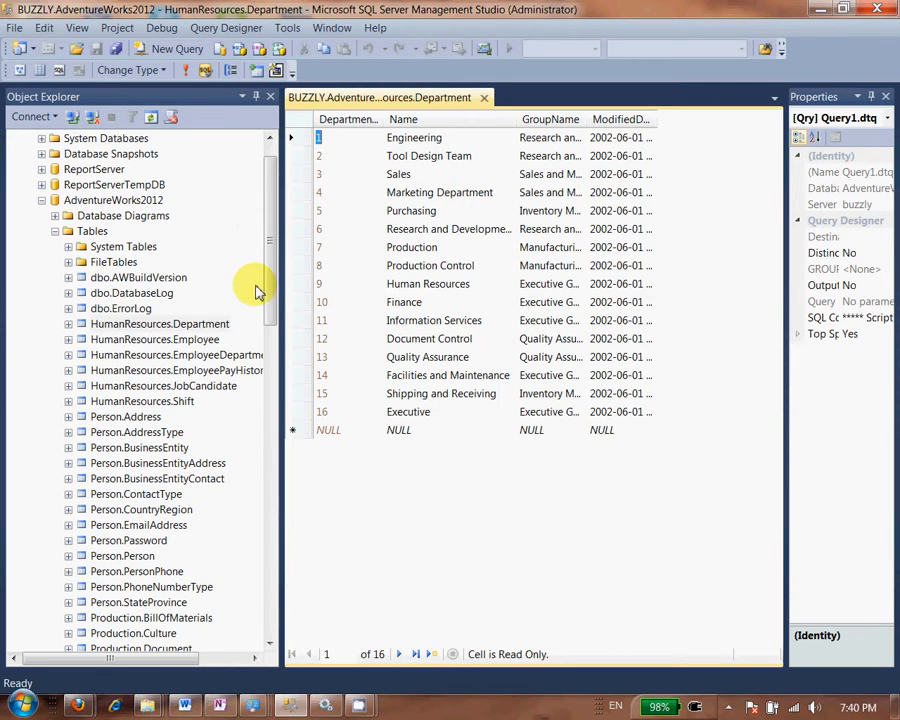
- Open the top 200 rows of the Sales.SalesOrderDetail table for editing
{"action": "left_click_drag", "start_coordinate": [271, 281], "coordinate": [267, 526]}
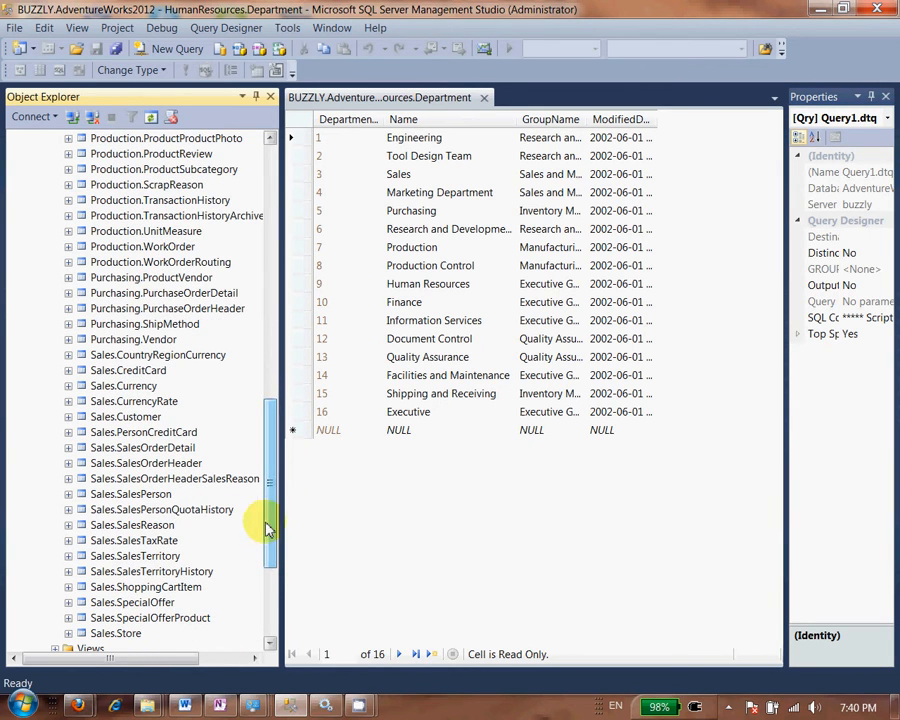
{"action": "right_click", "coordinate": [141, 449]}
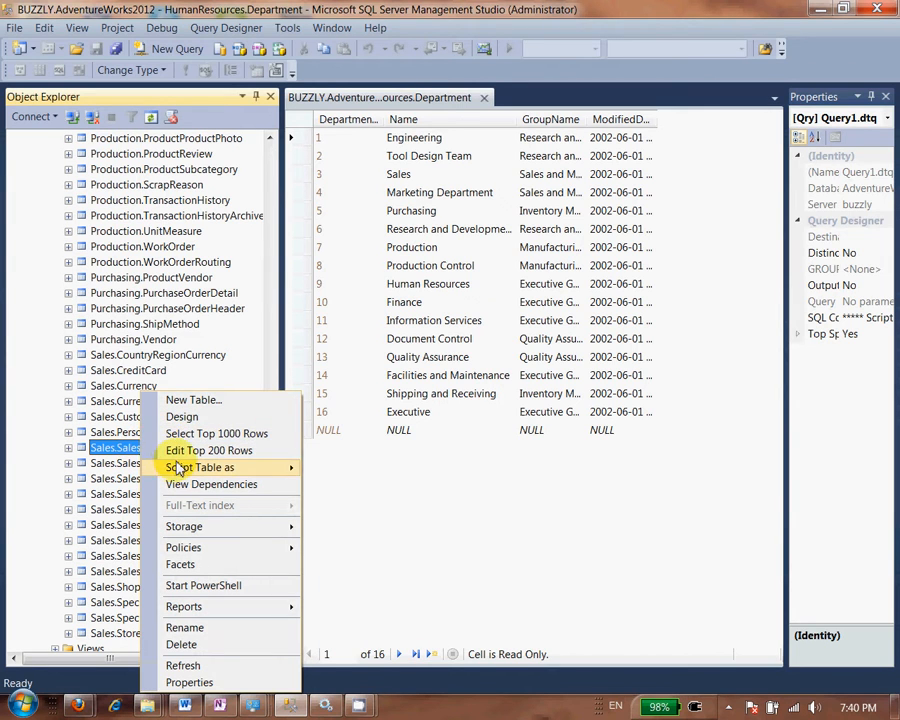
{"action": "left_click", "coordinate": [183, 450]}
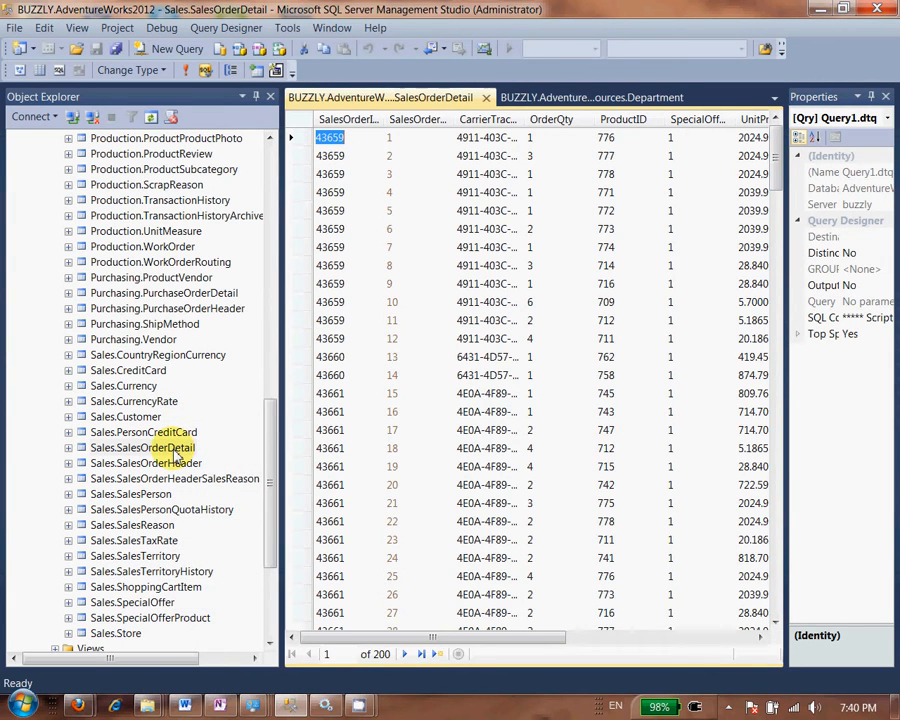
- Check the row count of Sales.SalesOrderDetail in the storage page of its table properties
{"action": "right_click", "coordinate": [176, 455]}
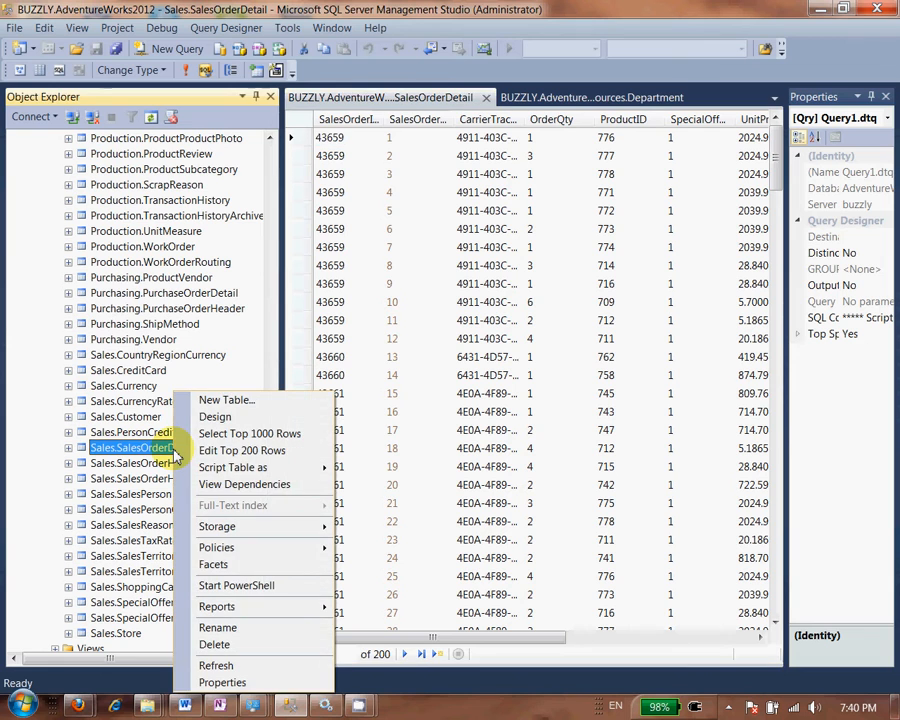
{"action": "left_click", "coordinate": [250, 688]}
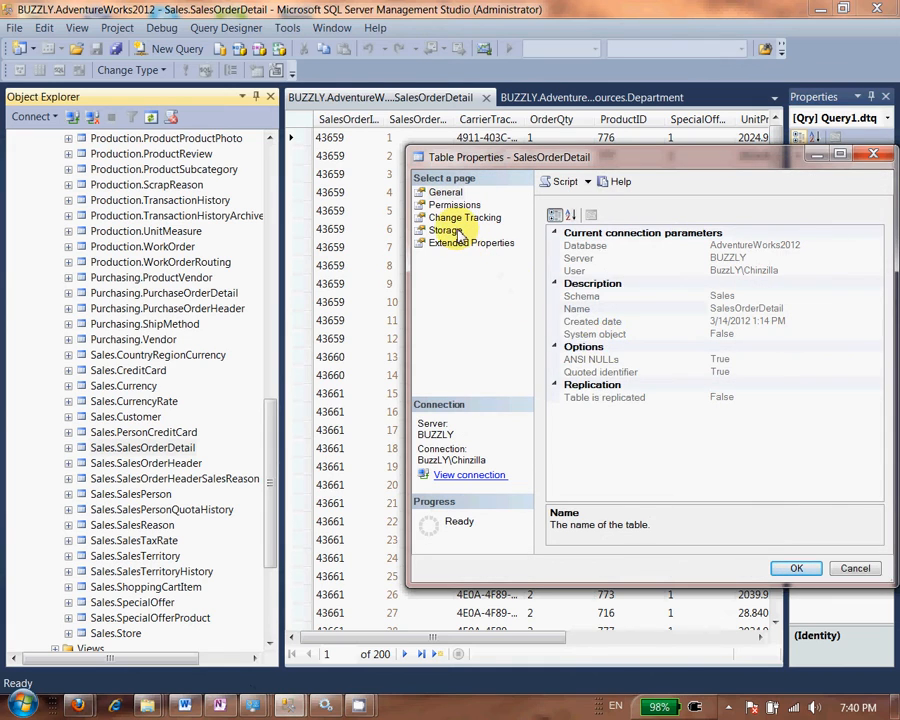
{"action": "left_click", "coordinate": [447, 230]}
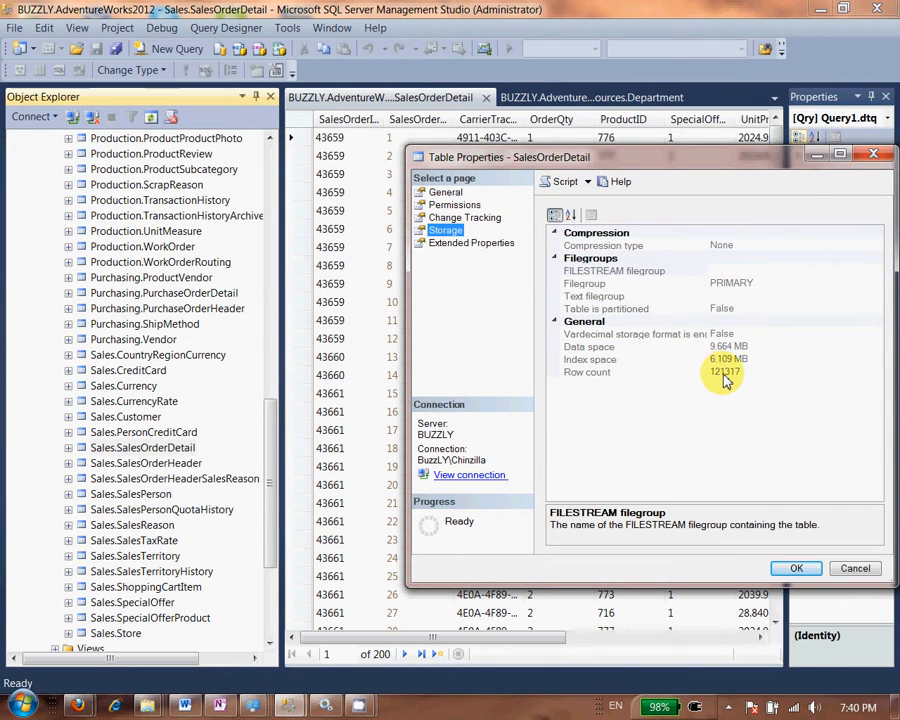
{"action": "left_click", "coordinate": [845, 568]}
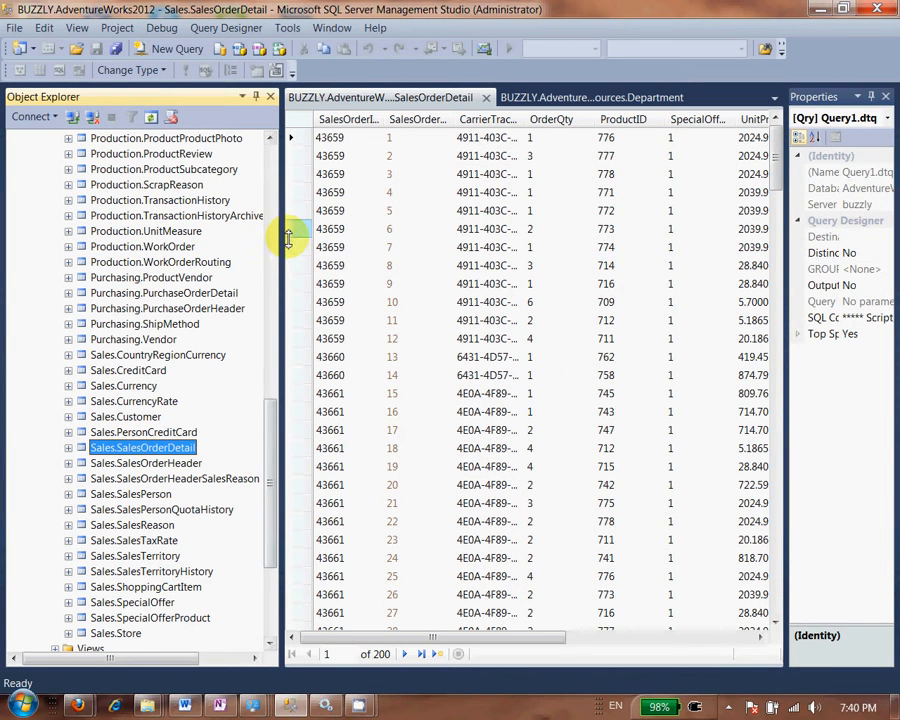
- Narrow the Object Explorer to enlarge the data grid and display the SQL statement behind the SalesOrderDetail rows
{"action": "left_click_drag", "start_coordinate": [284, 237], "coordinate": [181, 228]}
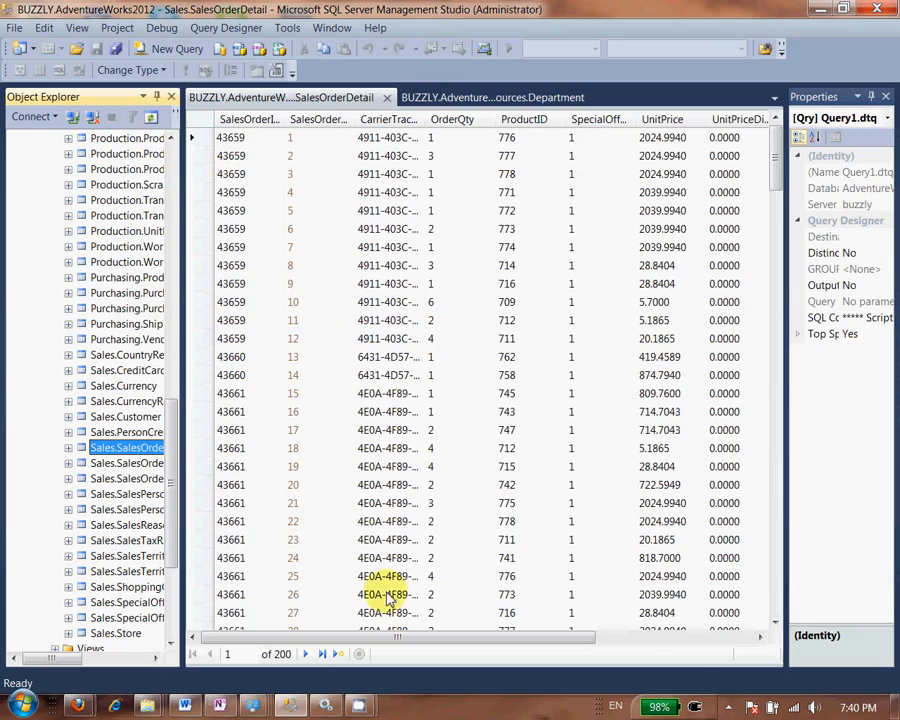
{"action": "left_click_drag", "start_coordinate": [322, 648], "coordinate": [340, 652]}
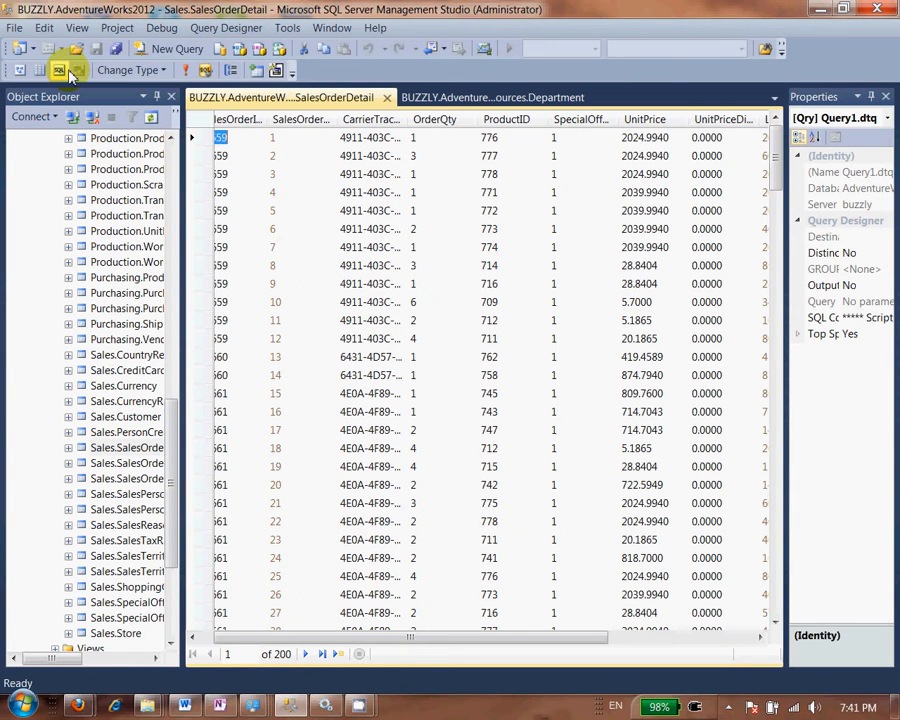
{"action": "left_click", "coordinate": [59, 70]}
{"action": "left_click", "coordinate": [292, 148]}
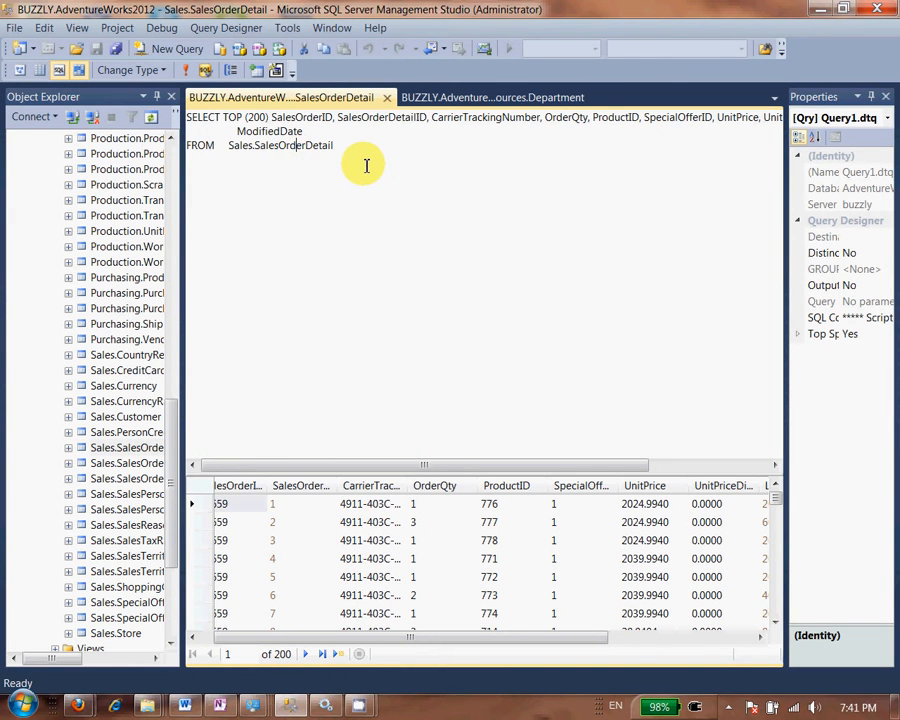
{"action": "left_click_drag", "start_coordinate": [366, 165], "coordinate": [114, 88]}
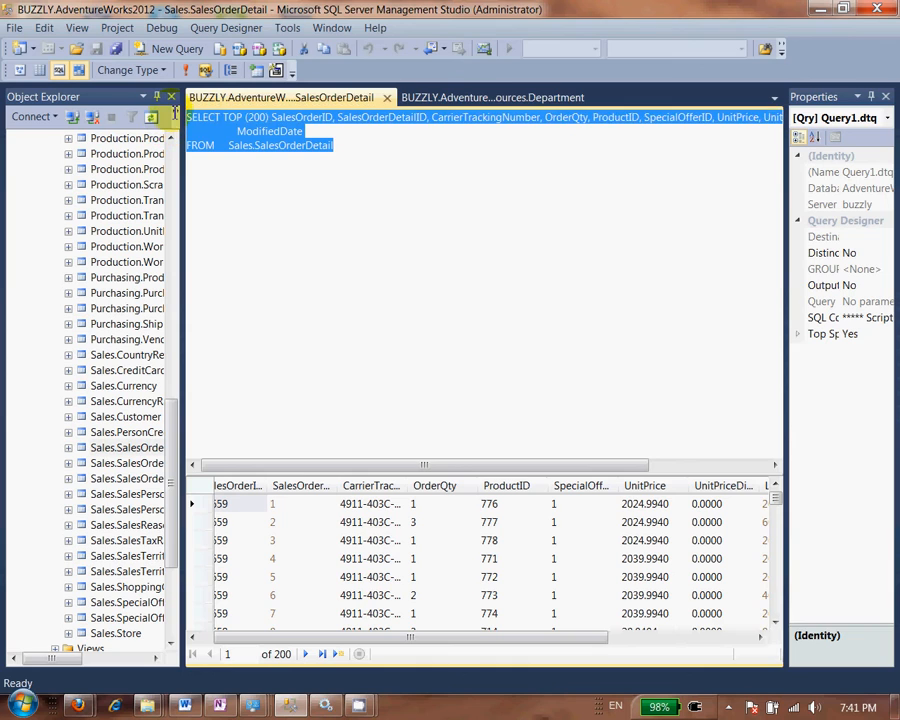
{"action": "left_click", "coordinate": [275, 152]}
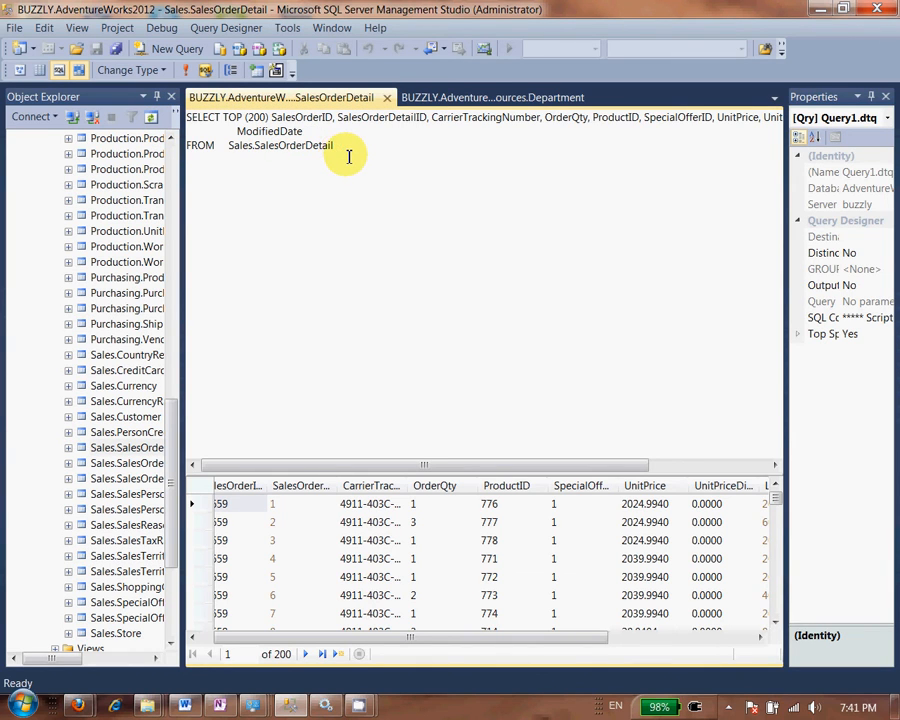
- Remove TOP (200) from the SELECT statement, add the line "ProductID =776" below the FROM clause, and try to execute it despite the parsing error
{"action": "key", "text": "Return"}
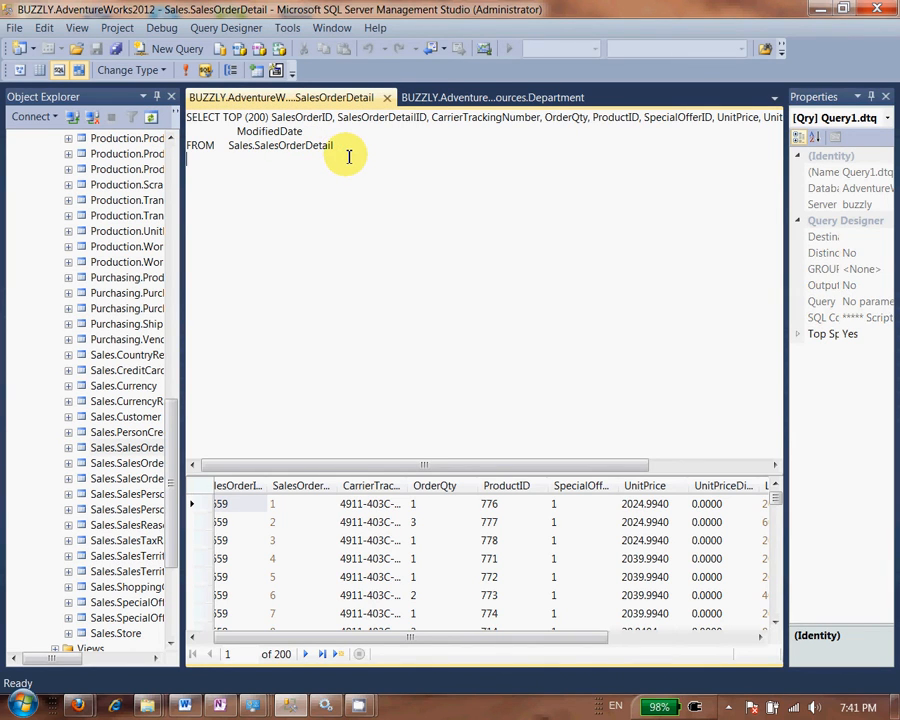
{"action": "left_click", "coordinate": [265, 117]}
{"action": "left_click_drag", "start_coordinate": [265, 117], "coordinate": [229, 118]}
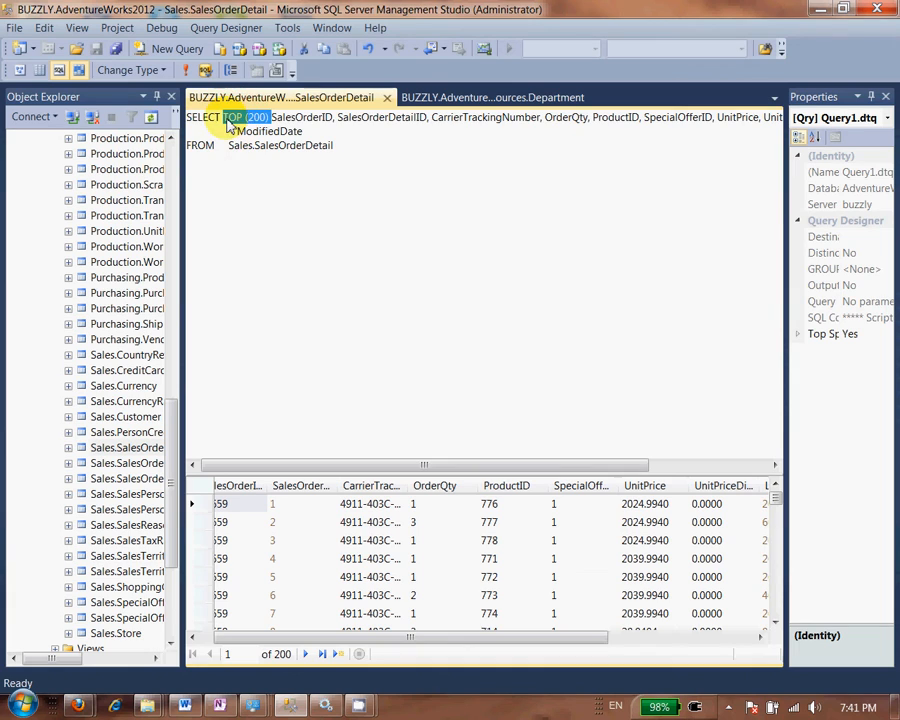
{"action": "key", "text": "Delete"}
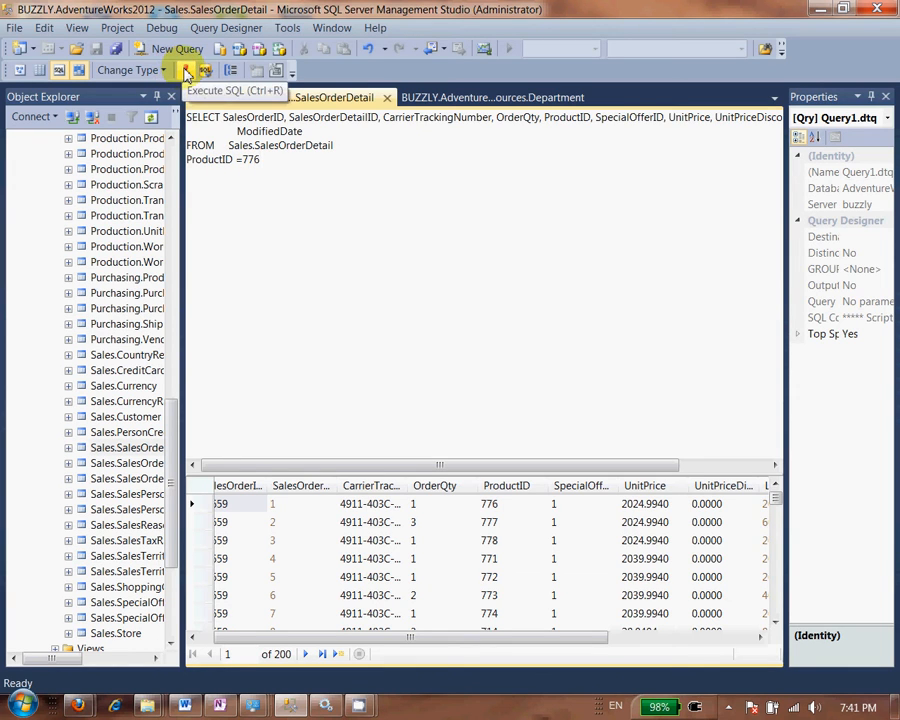
{"action": "left_click", "coordinate": [186, 74]}
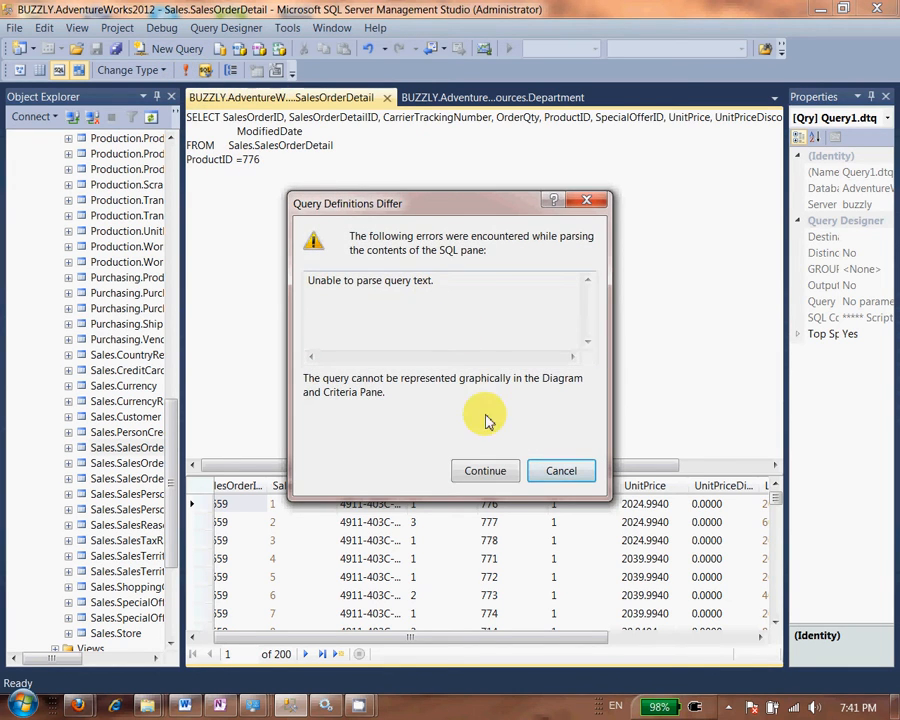
{"action": "left_click", "coordinate": [486, 471]}
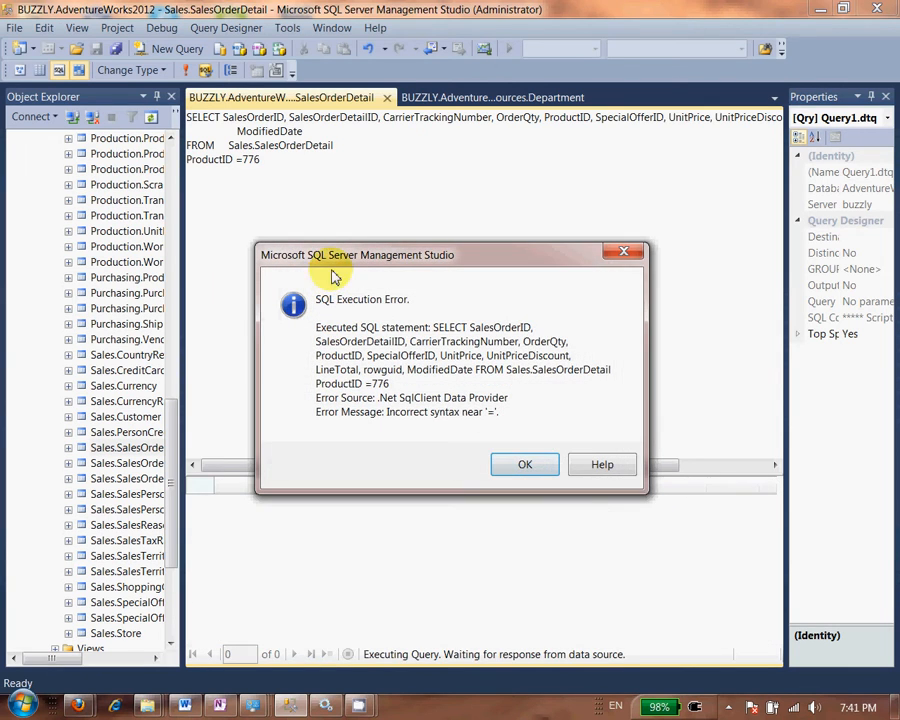
- Dismiss the execution error, add a Where line above the ProductID =776 condition, and execute the query
{"action": "left_click", "coordinate": [543, 456]}
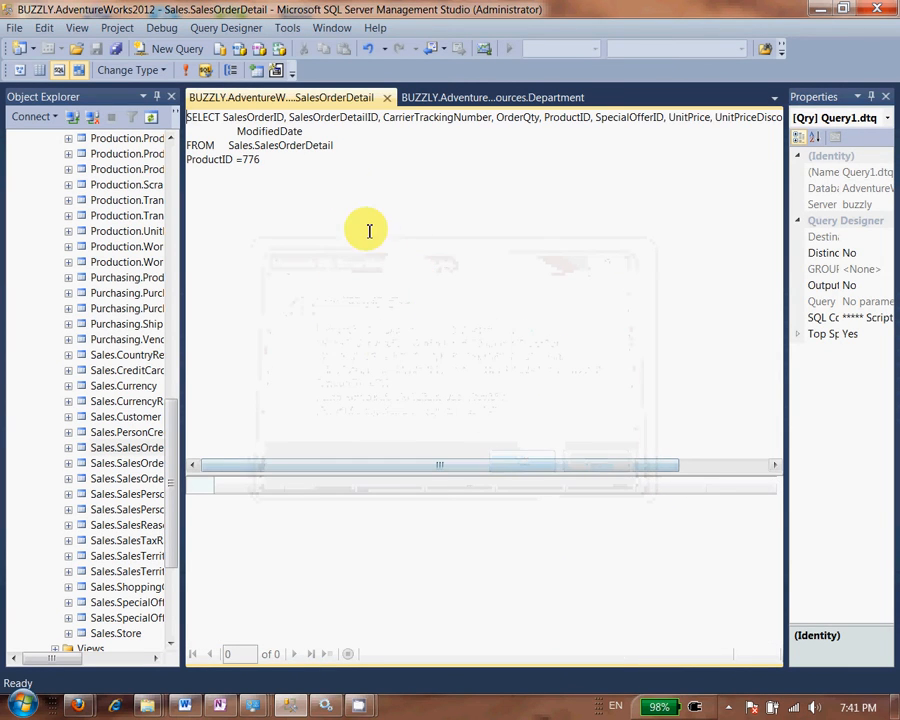
{"action": "left_click", "coordinate": [348, 148]}
{"action": "key", "text": "Return"}
{"action": "type", "text": "Where"}
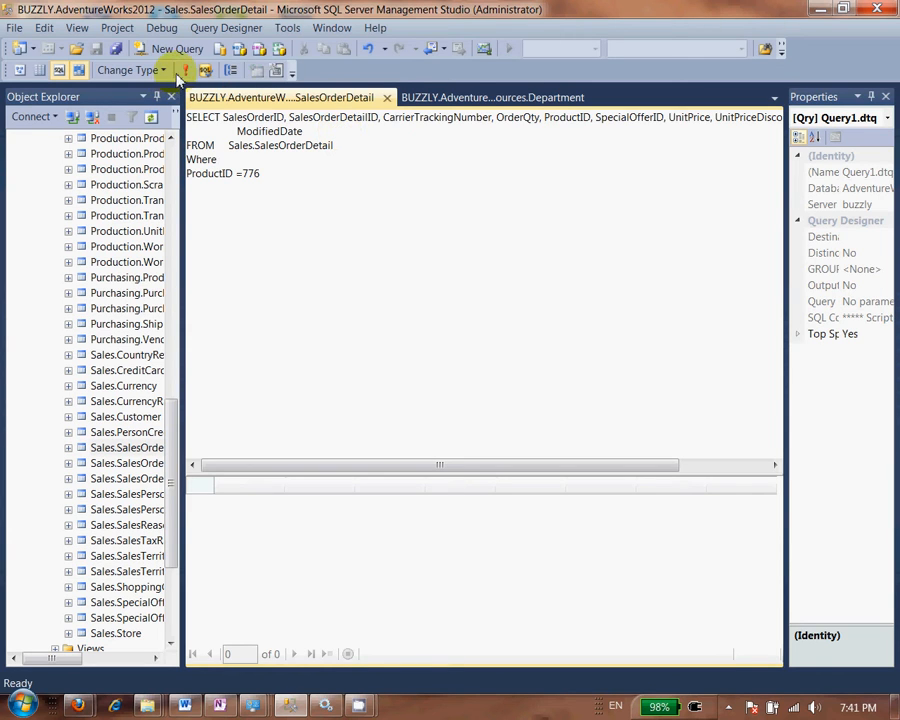
{"action": "left_click", "coordinate": [184, 71]}
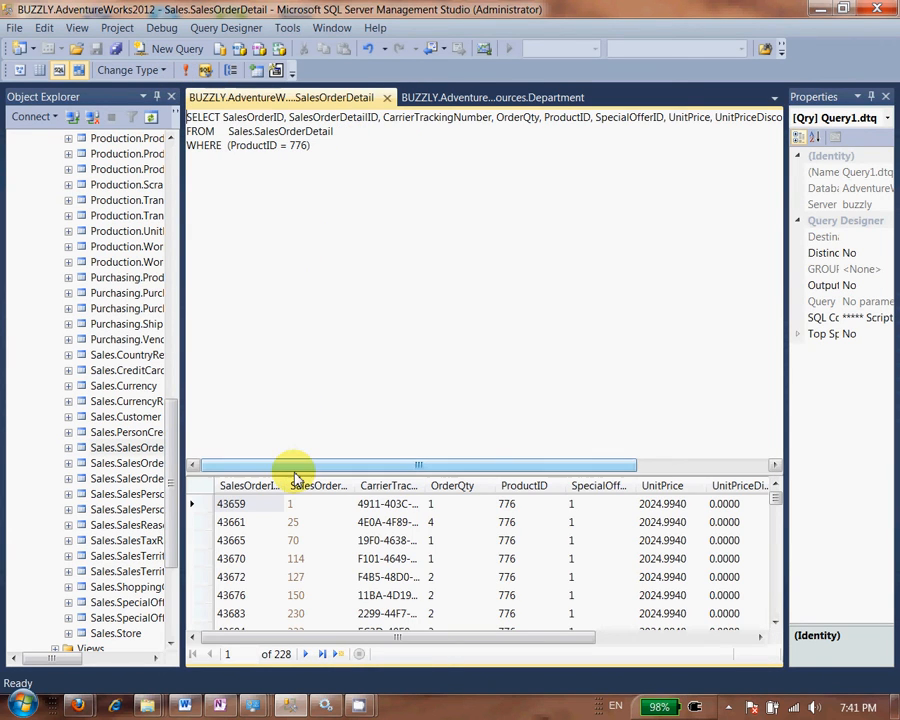
- Enlarge the results grid and check which cells of the filtered SalesOrderDetail rows can be edited
{"action": "left_click_drag", "start_coordinate": [294, 470], "coordinate": [296, 198]}
{"action": "left_click", "coordinate": [235, 324]}
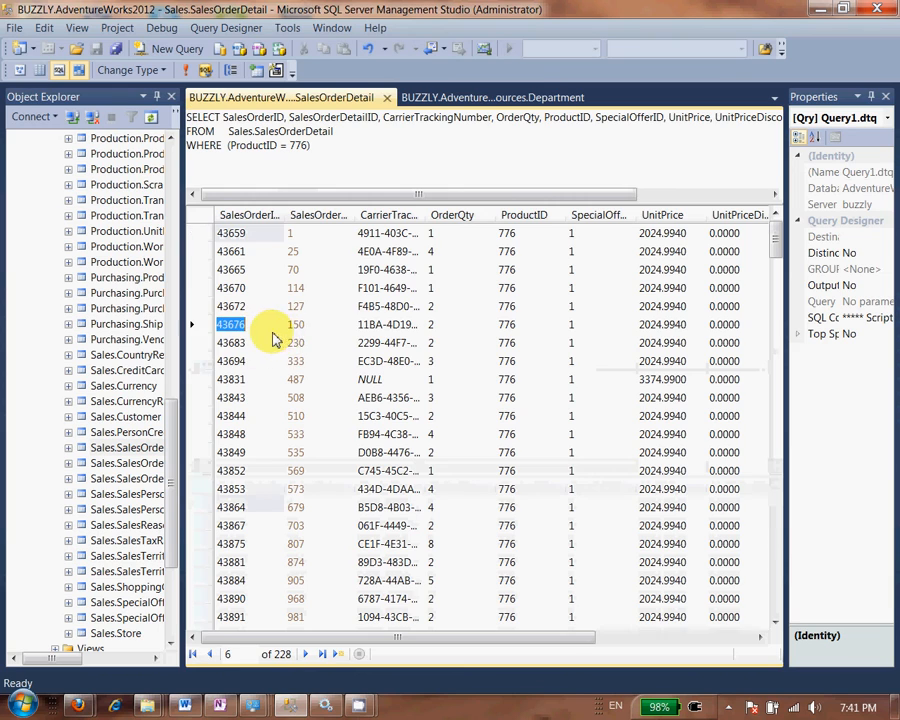
{"action": "left_click", "coordinate": [389, 288]}
{"action": "left_click", "coordinate": [290, 233]}
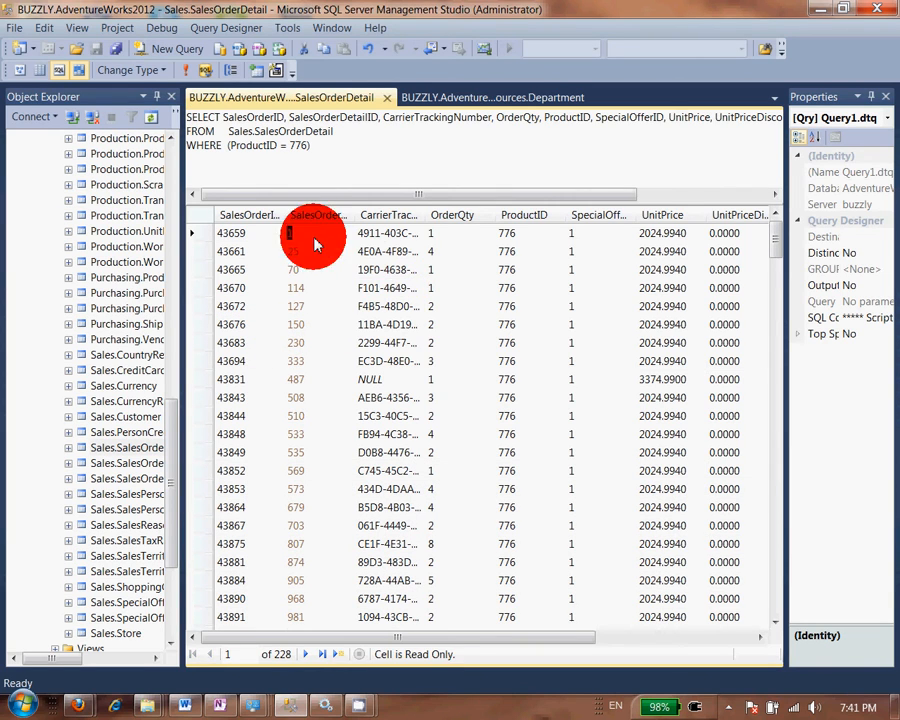
{"action": "left_click", "coordinate": [456, 237]}
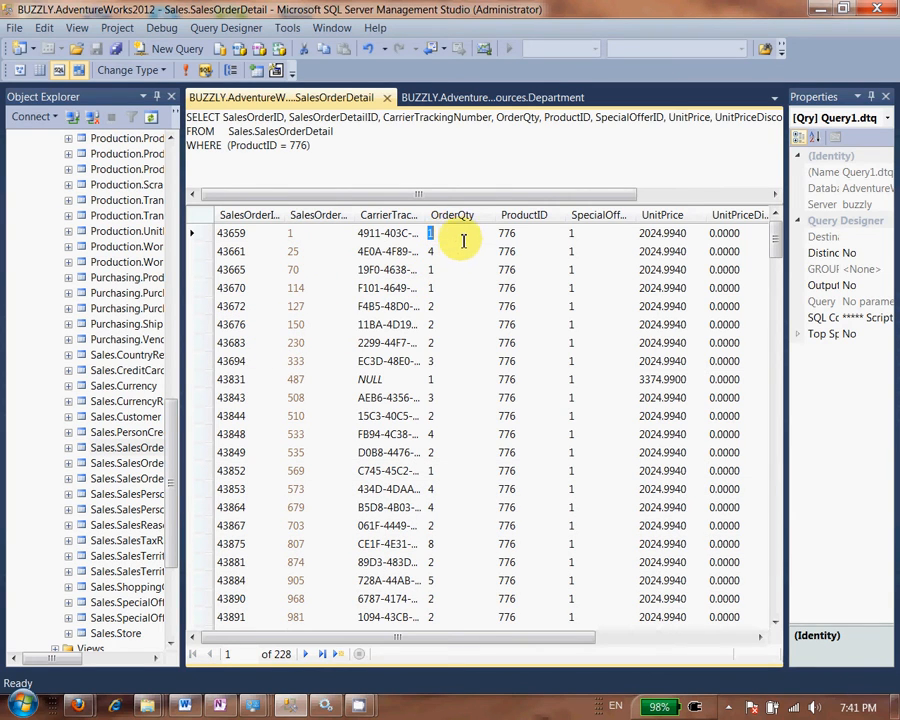
- Set the OrderQty of the third row to 8 and commit the change
{"action": "left_click", "coordinate": [452, 268]}
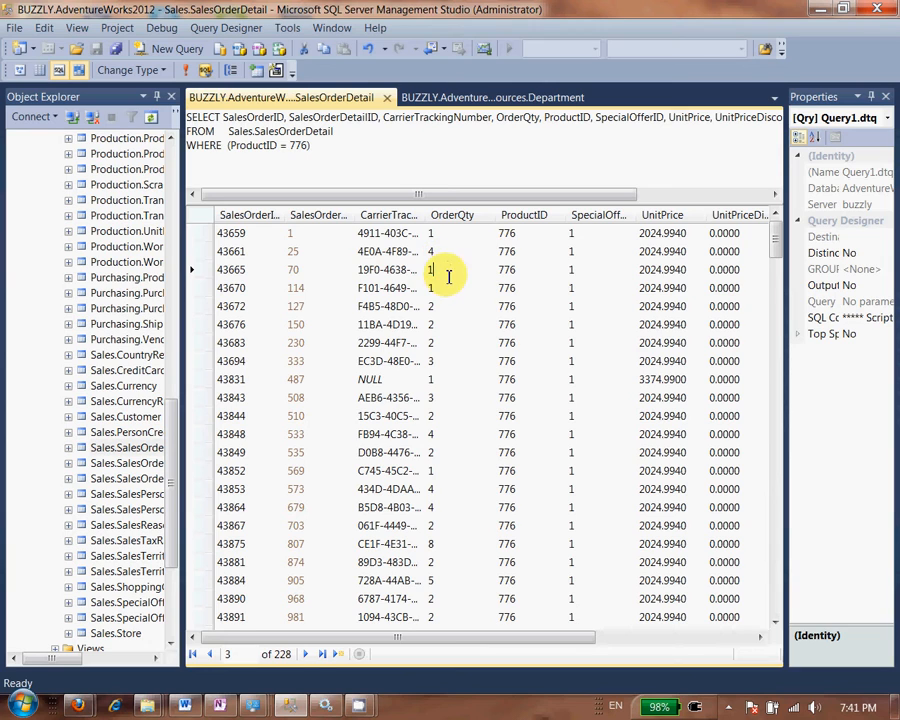
{"action": "left_click", "coordinate": [435, 270]}
{"action": "type", "text": "8"}
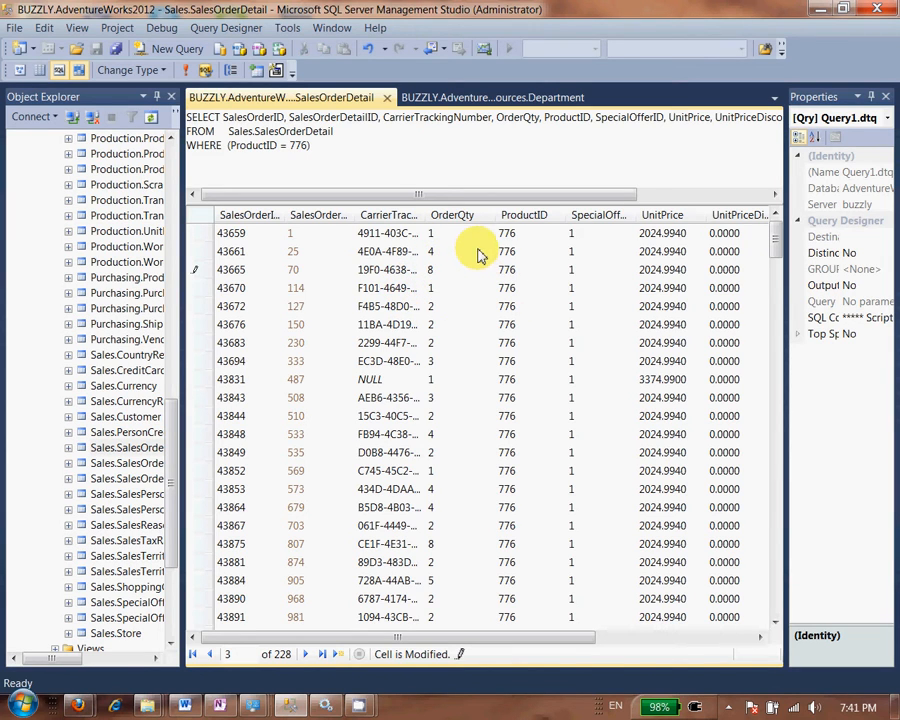
{"action": "key", "text": "Up"}
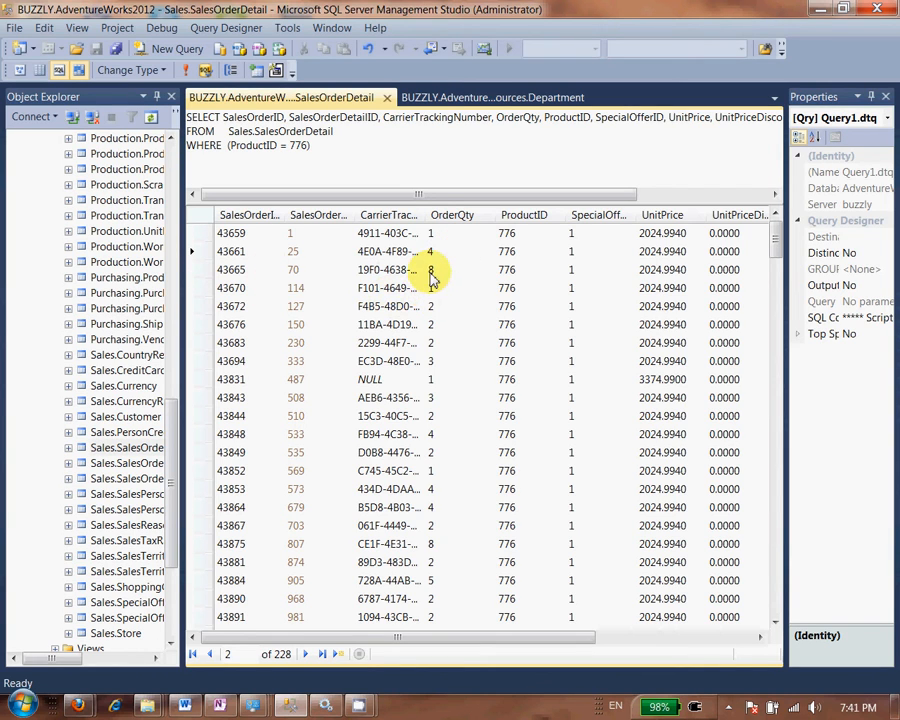
- Set the OrderQty of the second row to 3 and of the first row to 2
{"action": "left_click_drag", "start_coordinate": [431, 258], "coordinate": [421, 258]}
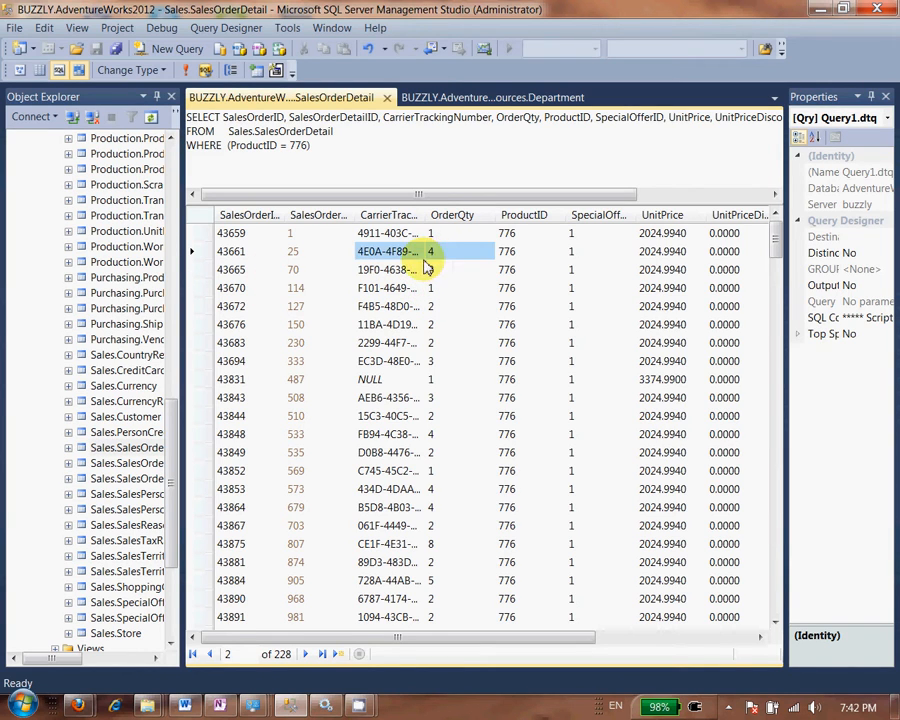
{"action": "left_click", "coordinate": [433, 253]}
{"action": "type", "text": "3"}
{"action": "left_click", "coordinate": [437, 236]}
{"action": "left_click", "coordinate": [435, 236]}
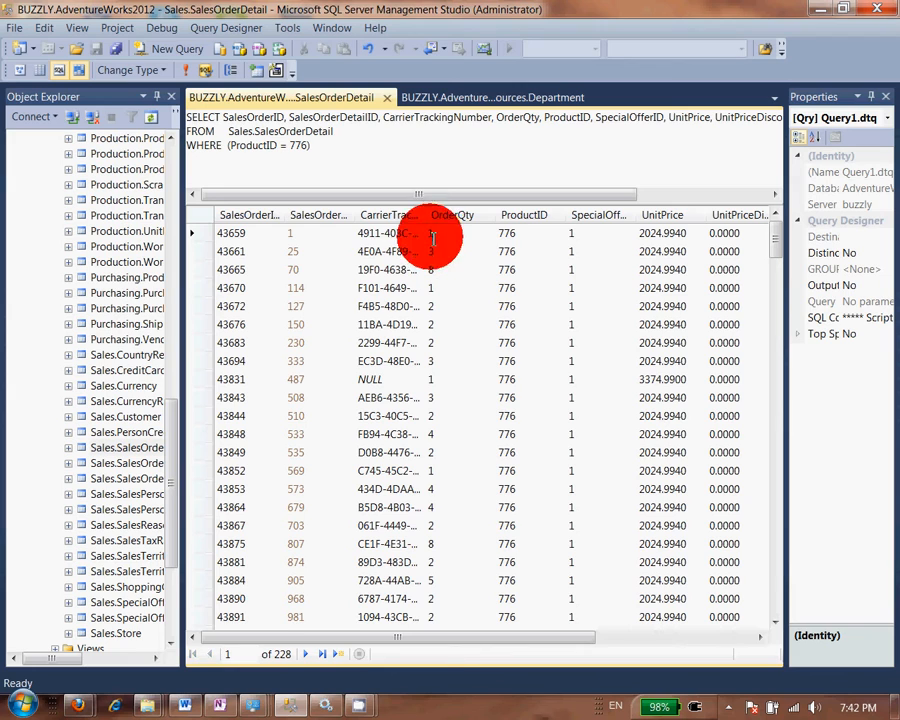
{"action": "type", "text": "2"}
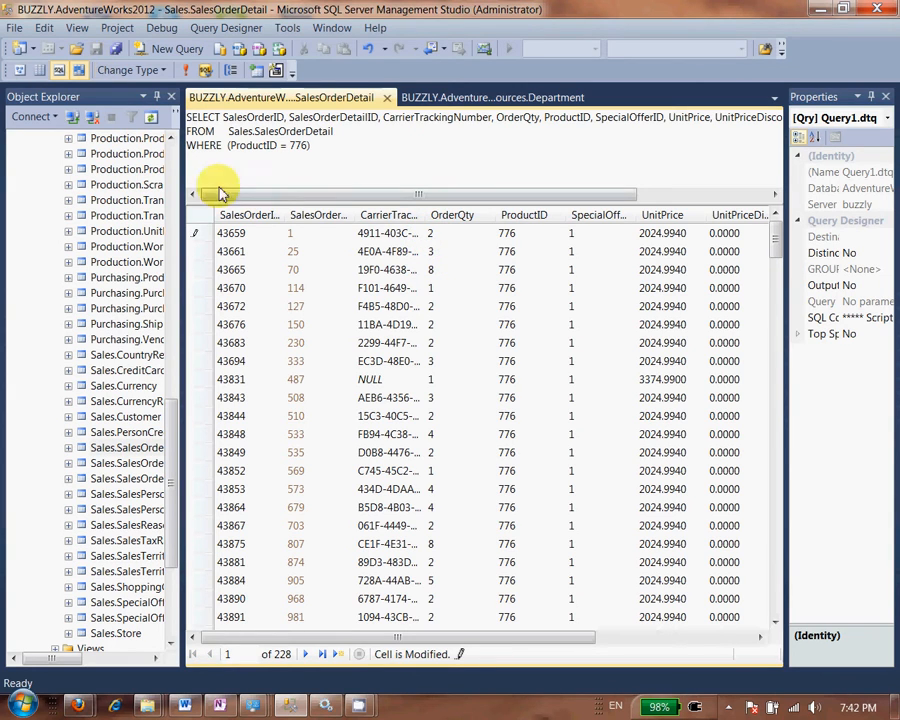
{"action": "left_click", "coordinate": [464, 265]}
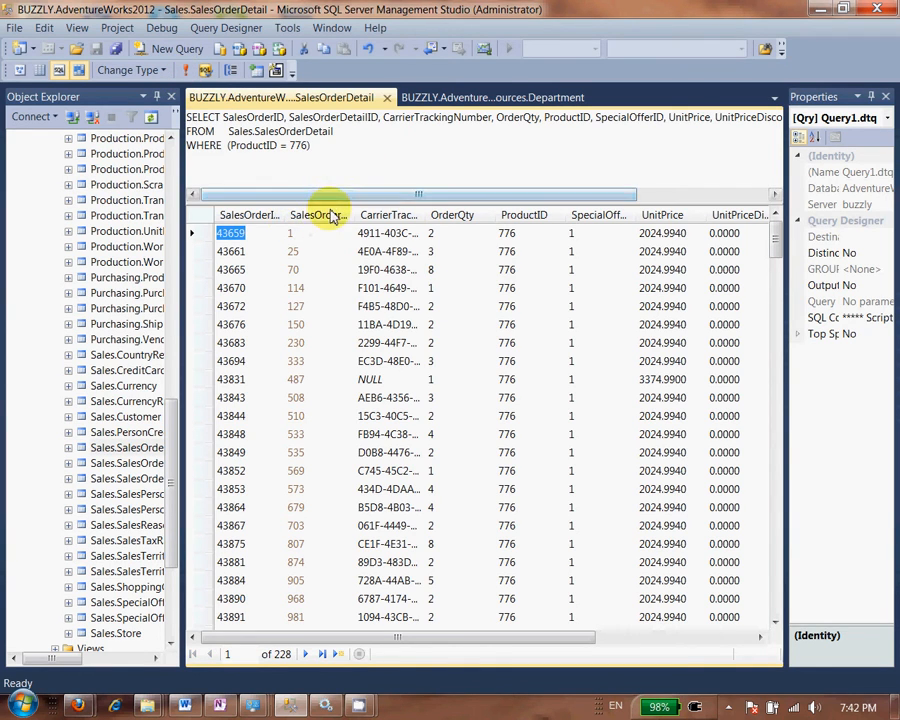
- Display the query diagram and remove LineTotal, UnitPriceDiscount and UnitPrice from the SalesOrderDetail output columns
{"action": "left_click_drag", "start_coordinate": [332, 206], "coordinate": [331, 327]}
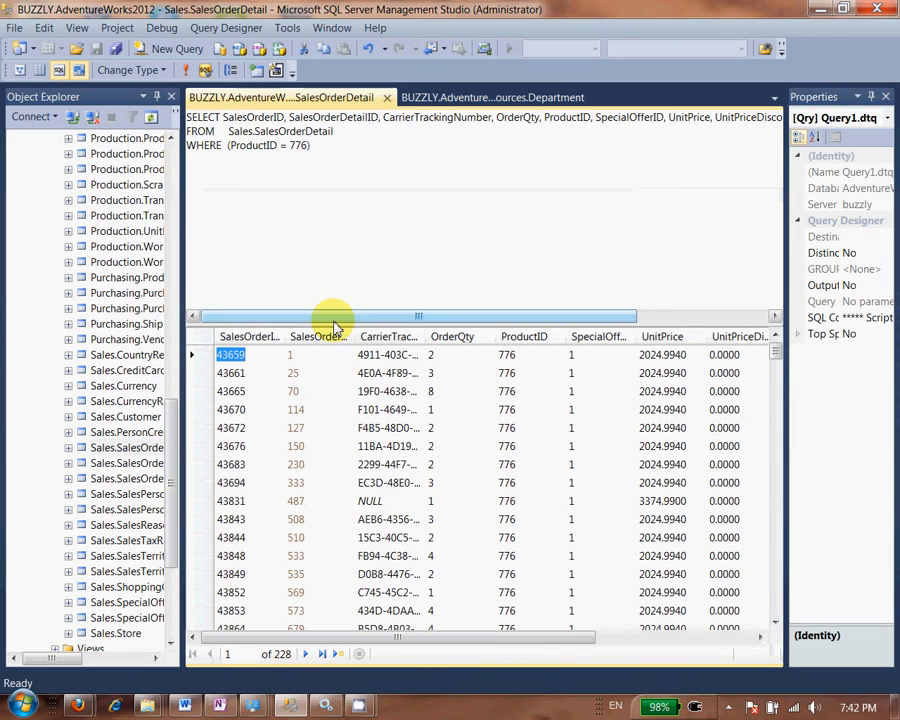
{"action": "left_click", "coordinate": [20, 71]}
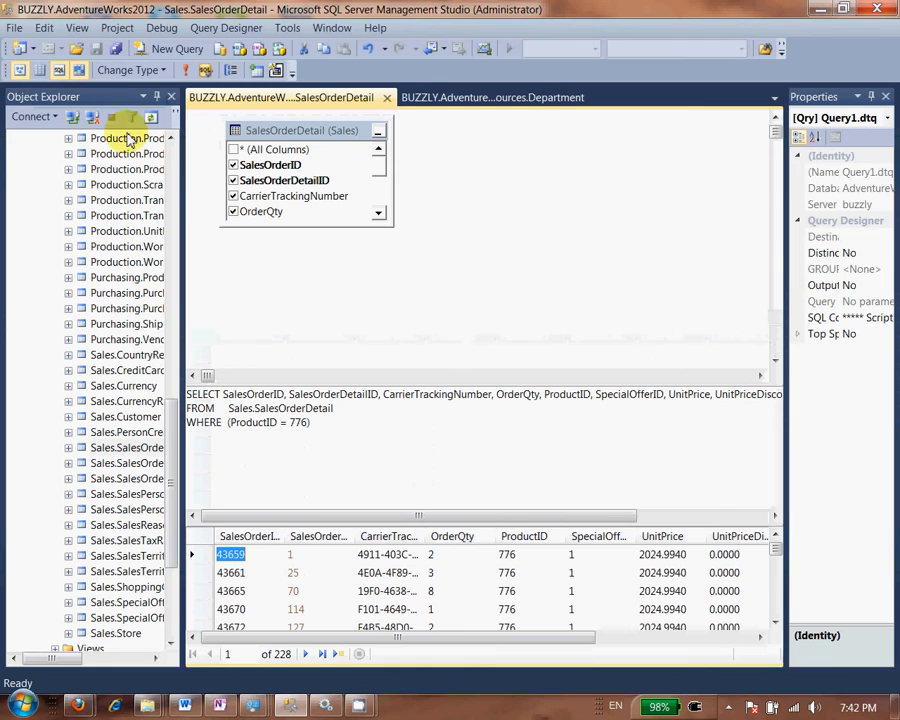
{"action": "left_click_drag", "start_coordinate": [387, 174], "coordinate": [386, 194]}
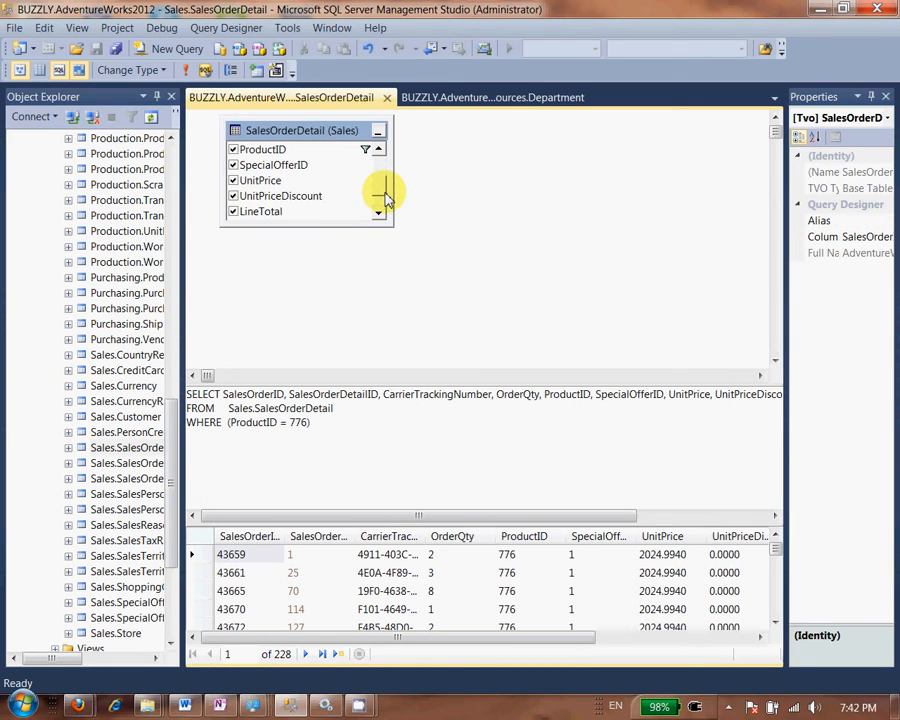
{"action": "left_click", "coordinate": [232, 210]}
{"action": "left_click", "coordinate": [233, 199]}
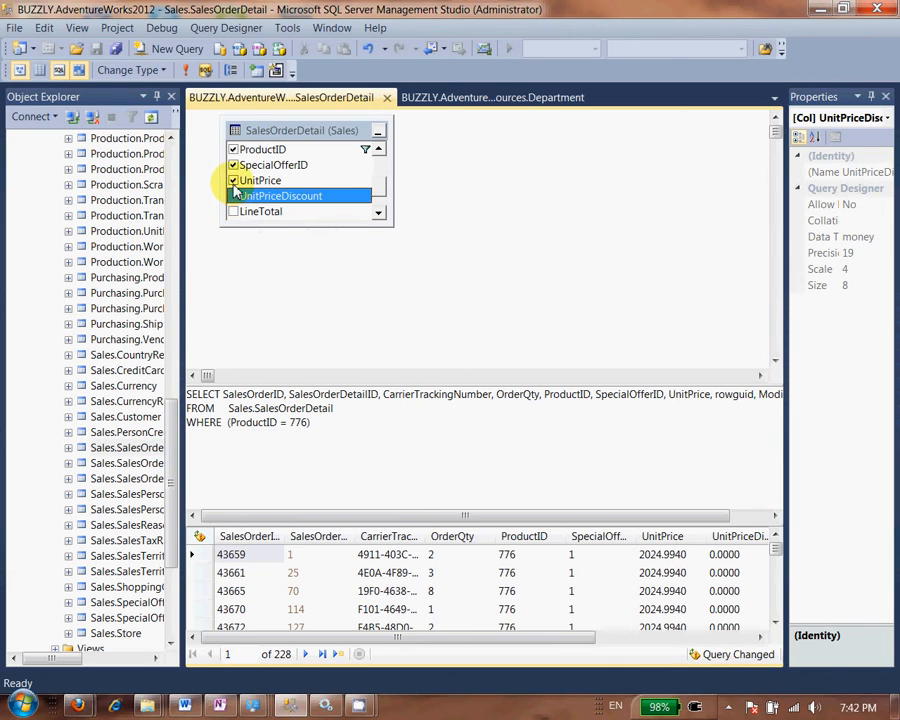
{"action": "left_click", "coordinate": [233, 181]}
- Select the whole updated SELECT statement and execute the query to refresh the results
{"action": "left_click", "coordinate": [345, 437]}
{"action": "left_click_drag", "start_coordinate": [345, 437], "coordinate": [186, 396]}
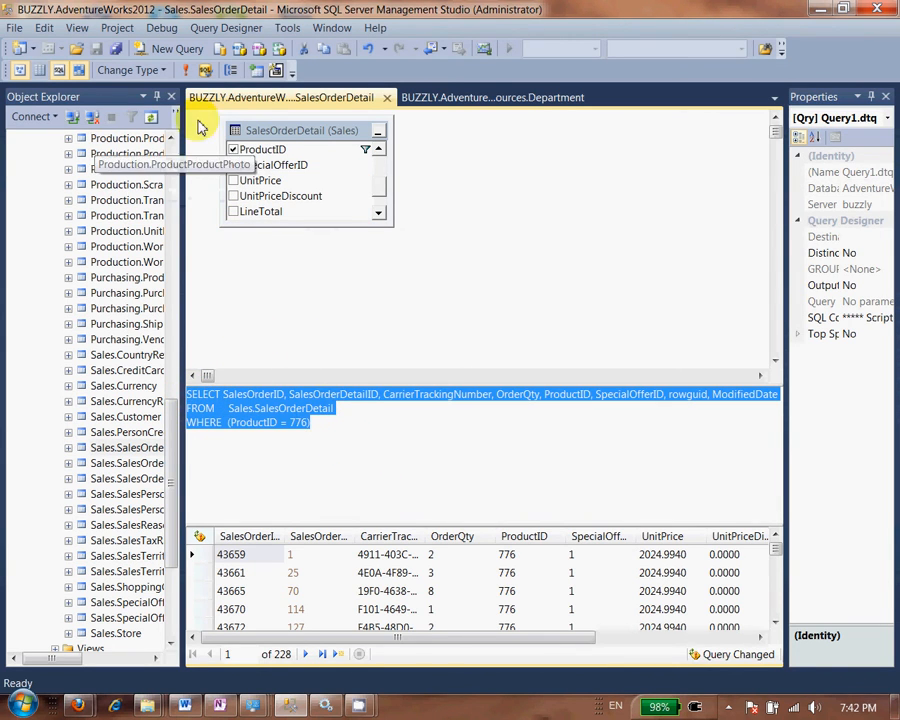
{"action": "left_click", "coordinate": [185, 70]}
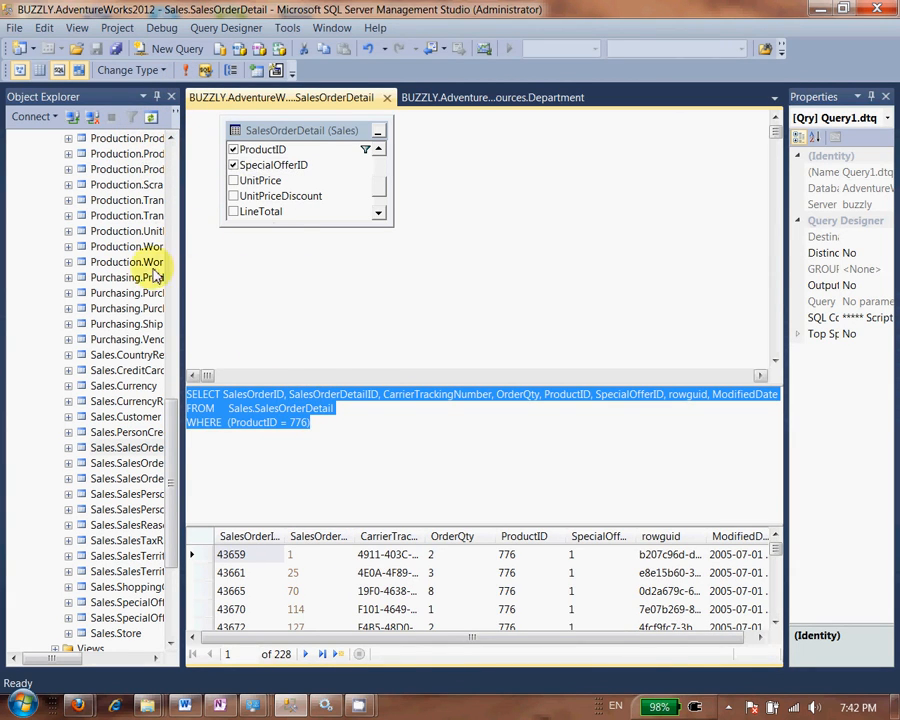
- Add the SalesOrderHeader (Sales) table to the query diagram
{"action": "left_click", "coordinate": [20, 70]}
{"action": "left_click", "coordinate": [20, 70]}
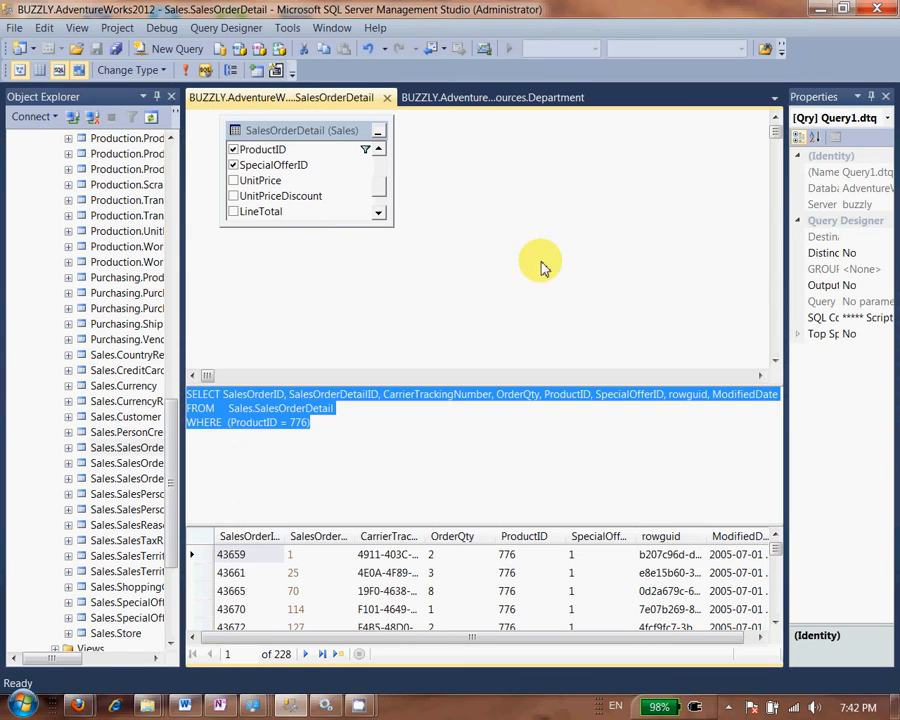
{"action": "right_click", "coordinate": [541, 187]}
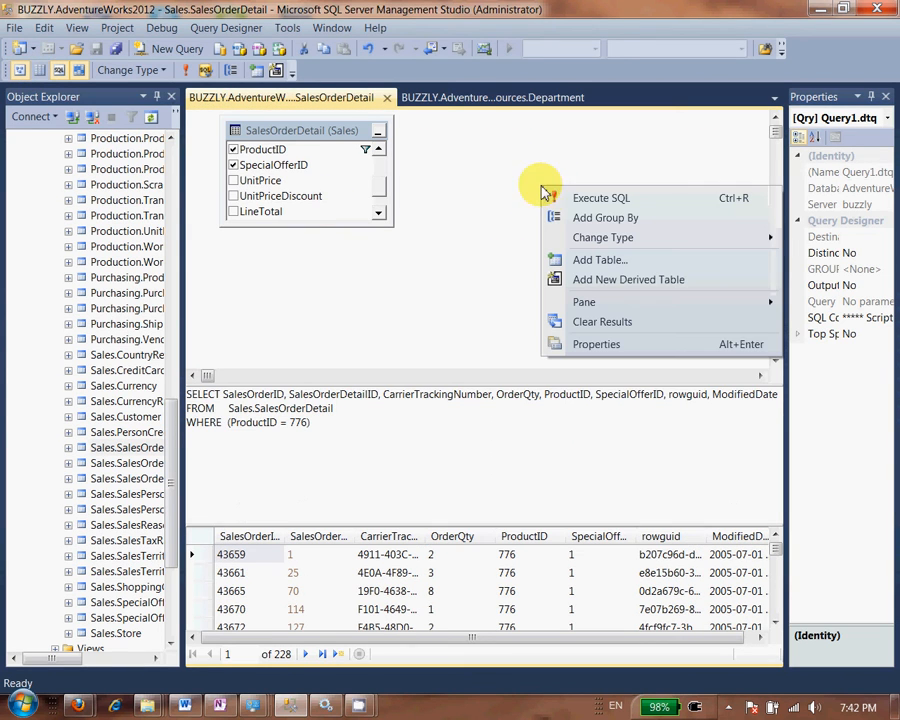
{"action": "left_click", "coordinate": [575, 261]}
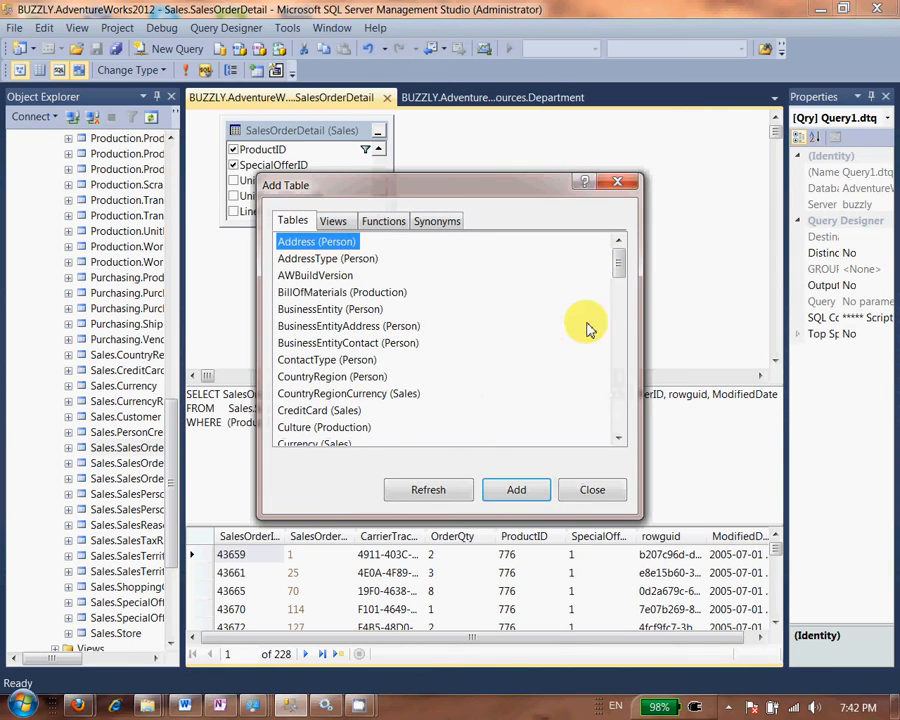
{"action": "left_click_drag", "start_coordinate": [620, 273], "coordinate": [629, 383]}
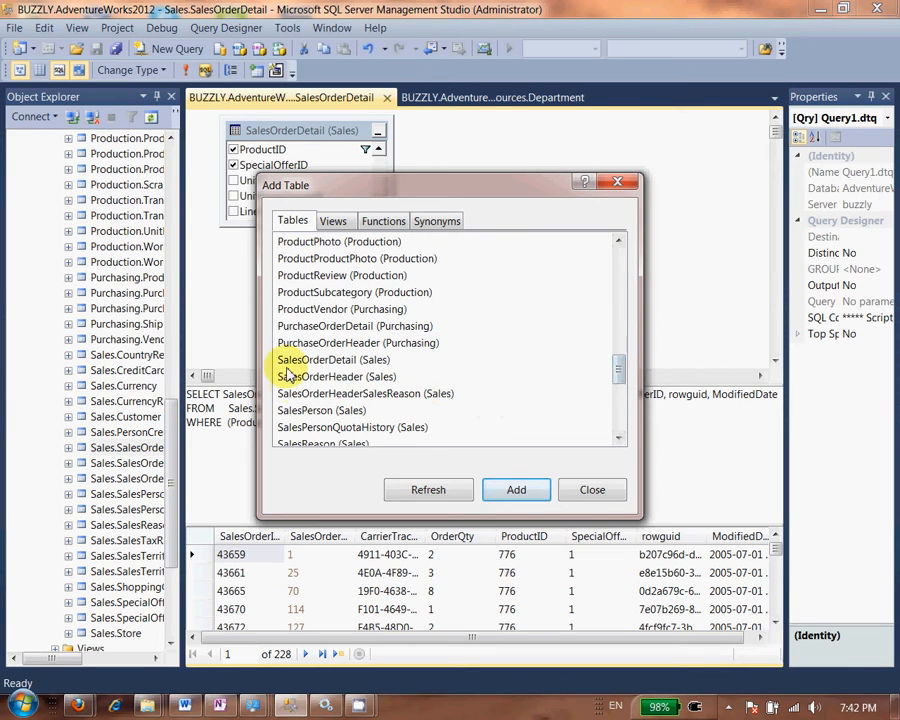
{"action": "left_click", "coordinate": [322, 377]}
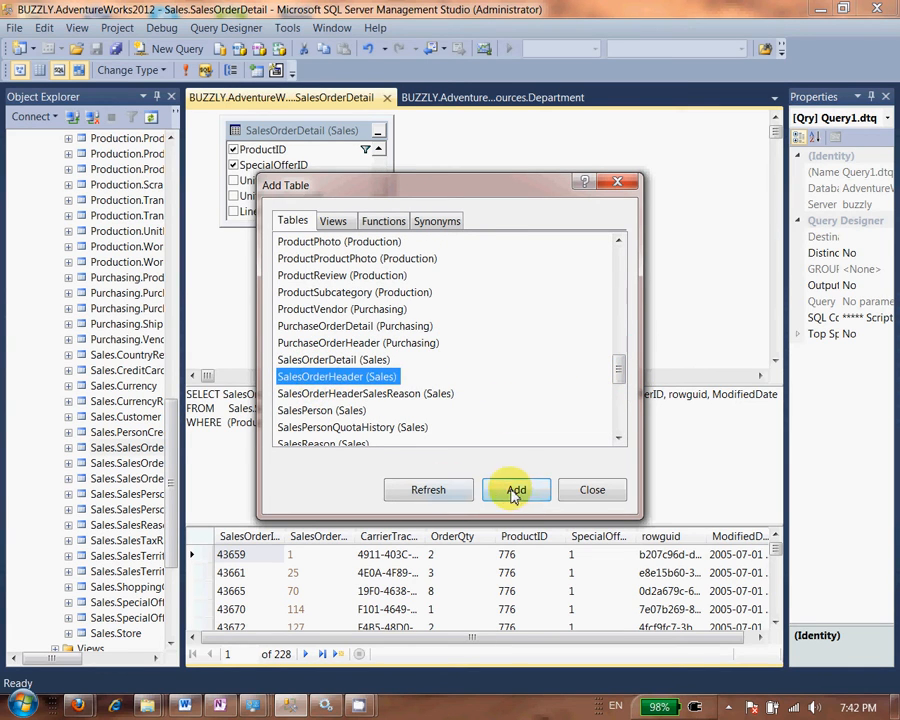
{"action": "left_click", "coordinate": [510, 488]}
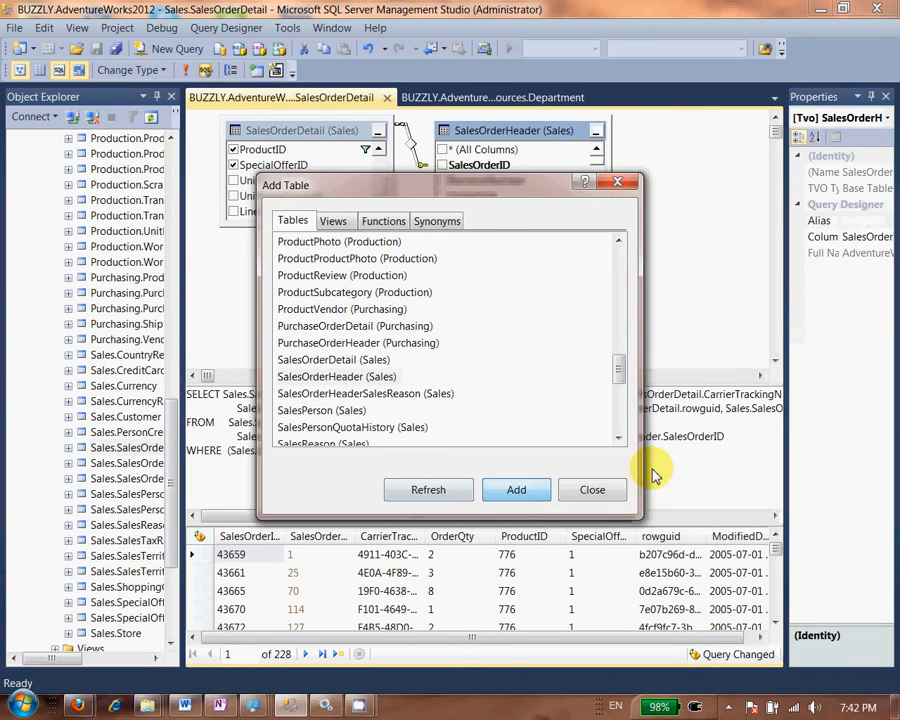
{"action": "left_click", "coordinate": [593, 489]}
- Include SalesOrderID from SalesOrderHeader in the output, enlarge the SQL area, and execute the joined query
{"action": "left_click", "coordinate": [452, 166]}
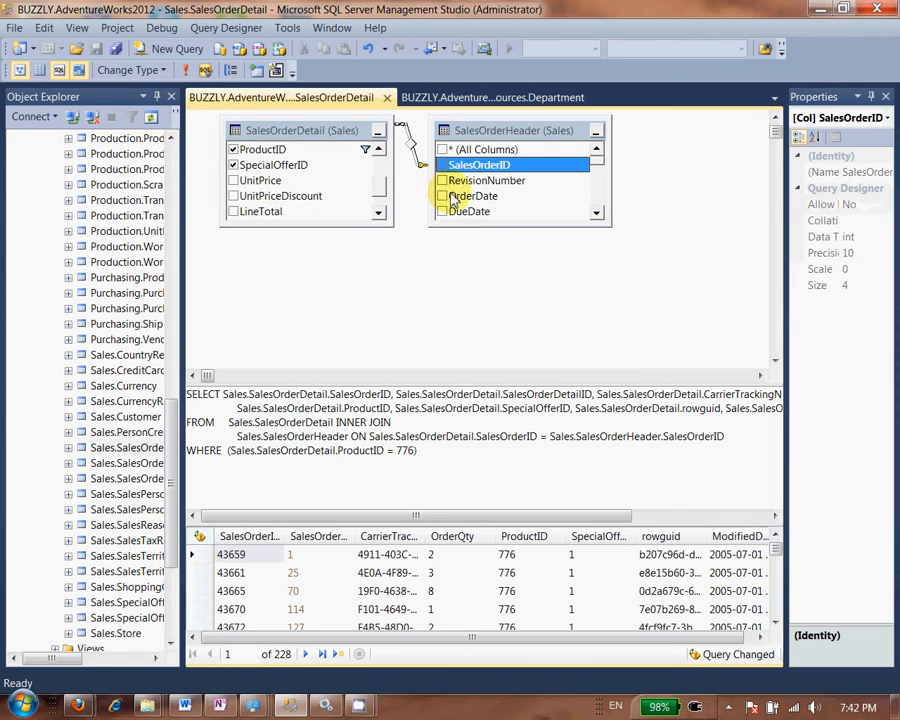
{"action": "left_click", "coordinate": [442, 165]}
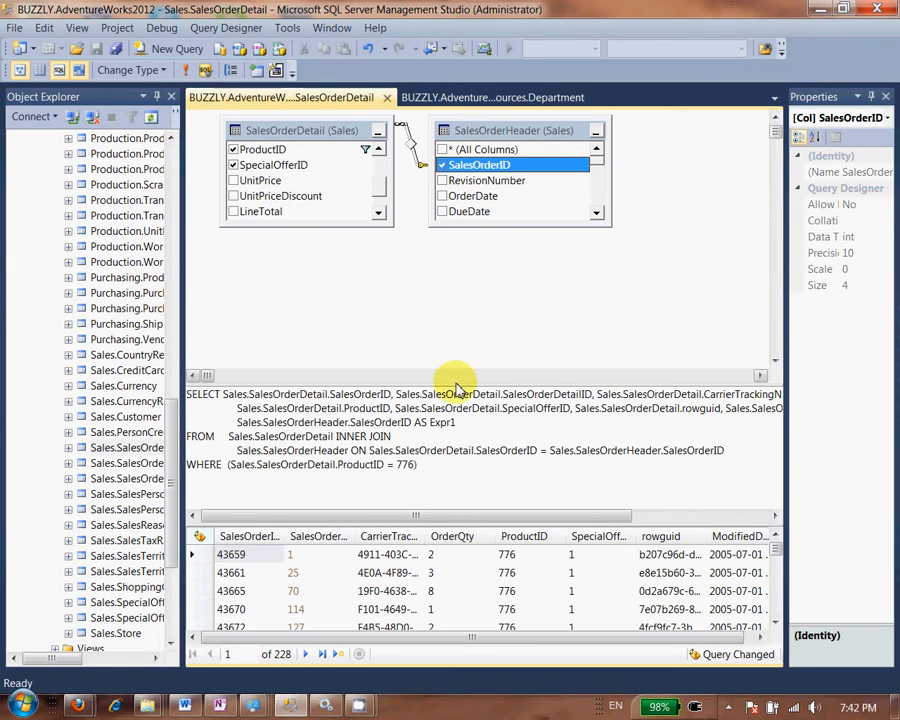
{"action": "left_click_drag", "start_coordinate": [455, 385], "coordinate": [464, 258]}
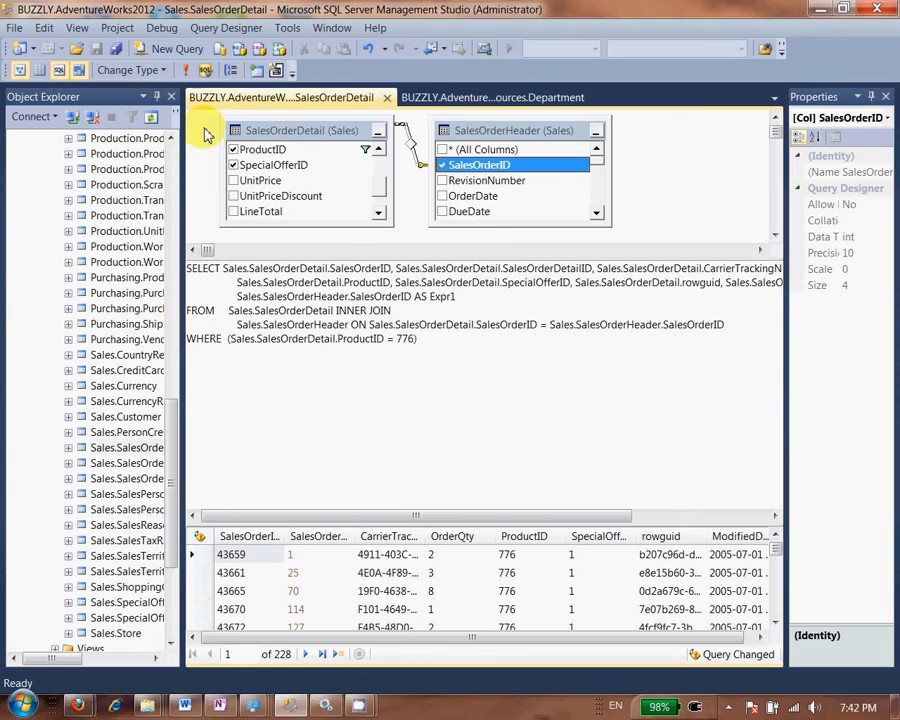
{"action": "left_click", "coordinate": [187, 72]}
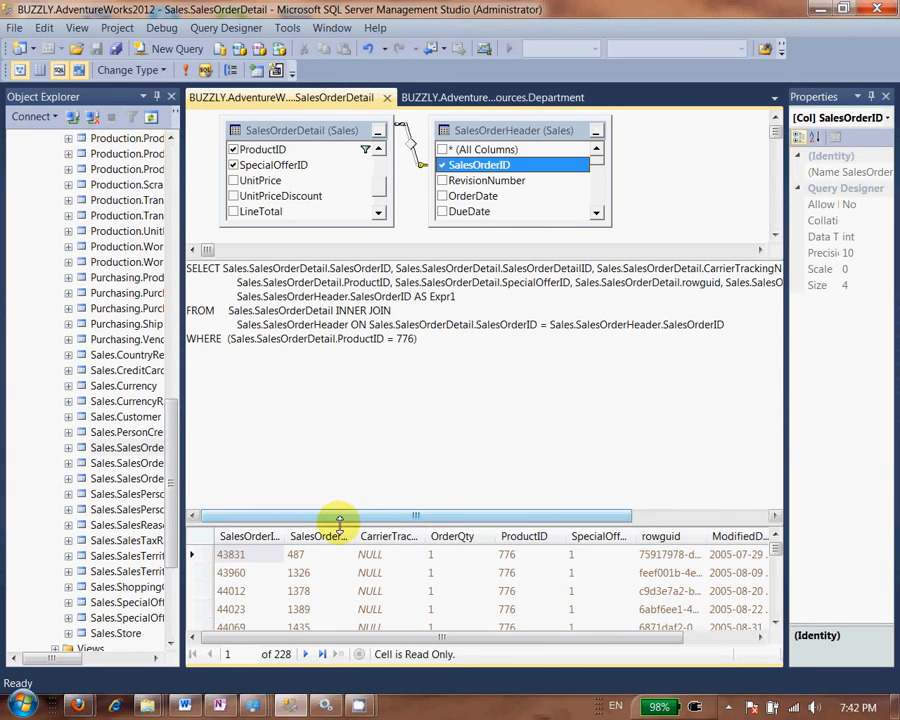
- Enlarge the results grid and check whether the cells of the joined query can be edited
{"action": "left_click_drag", "start_coordinate": [339, 522], "coordinate": [345, 362]}
{"action": "left_click", "coordinate": [324, 456]}
{"action": "left_click", "coordinate": [332, 454]}
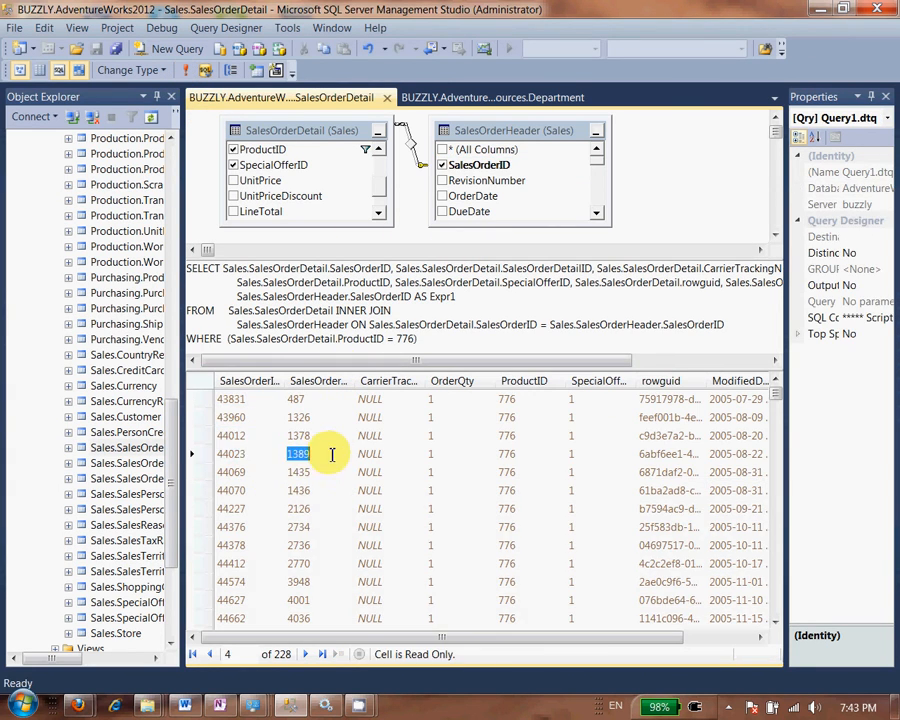
{"action": "left_click", "coordinate": [570, 436]}
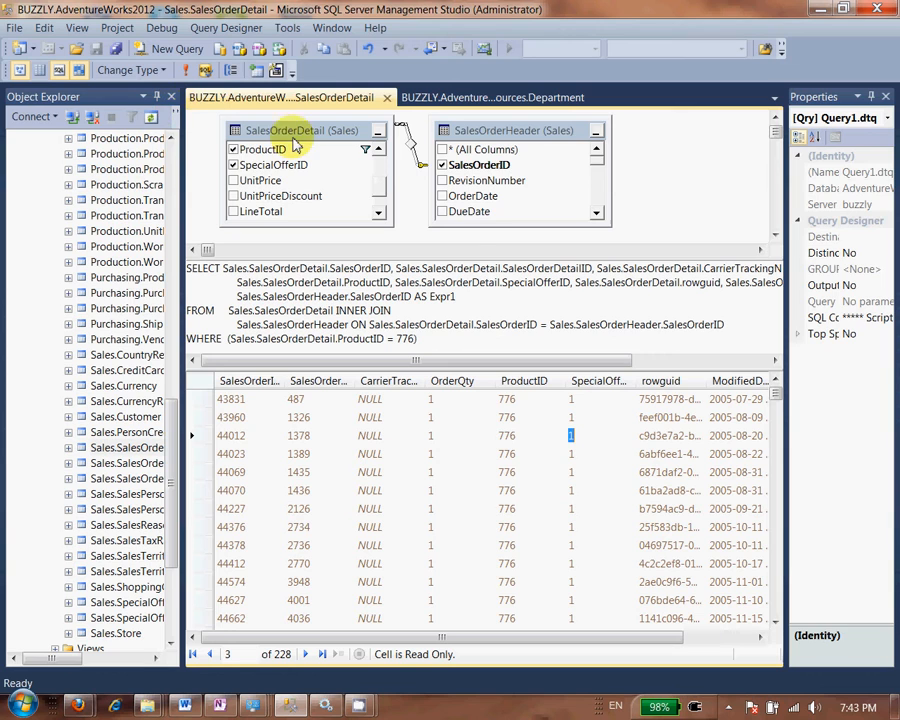
- Remove the SalesOrderHeader table from the query diagram and reposition the SalesOrderDetail table
{"action": "left_click", "coordinate": [415, 218]}
{"action": "key", "text": "Delete"}
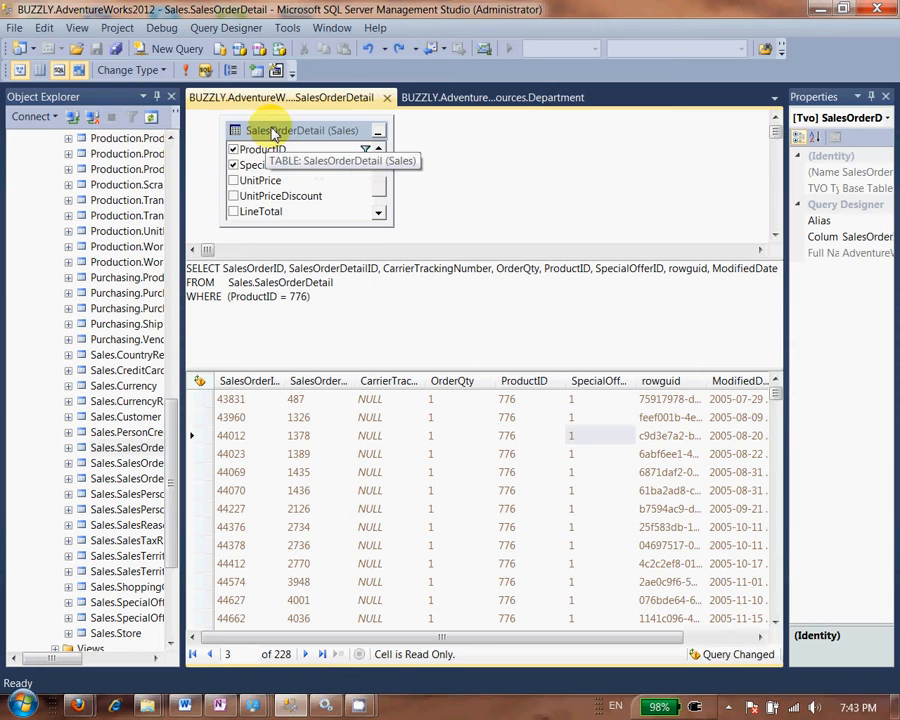
{"action": "left_click_drag", "start_coordinate": [273, 133], "coordinate": [343, 129]}
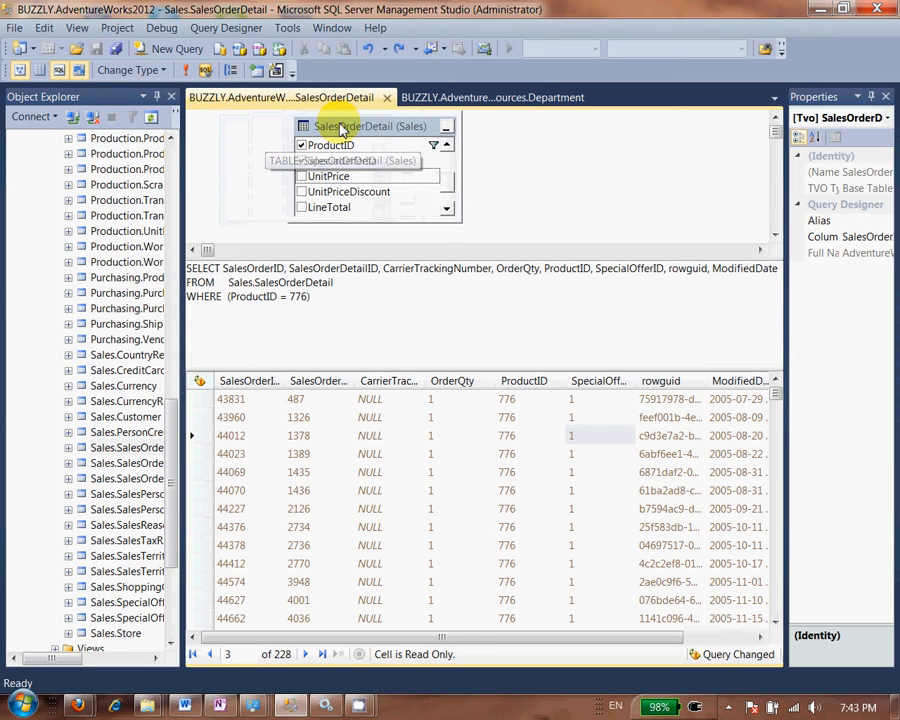
- Hide the query diagram and display the criteria grid with the query's columns and filters
{"action": "left_click", "coordinate": [19, 69]}
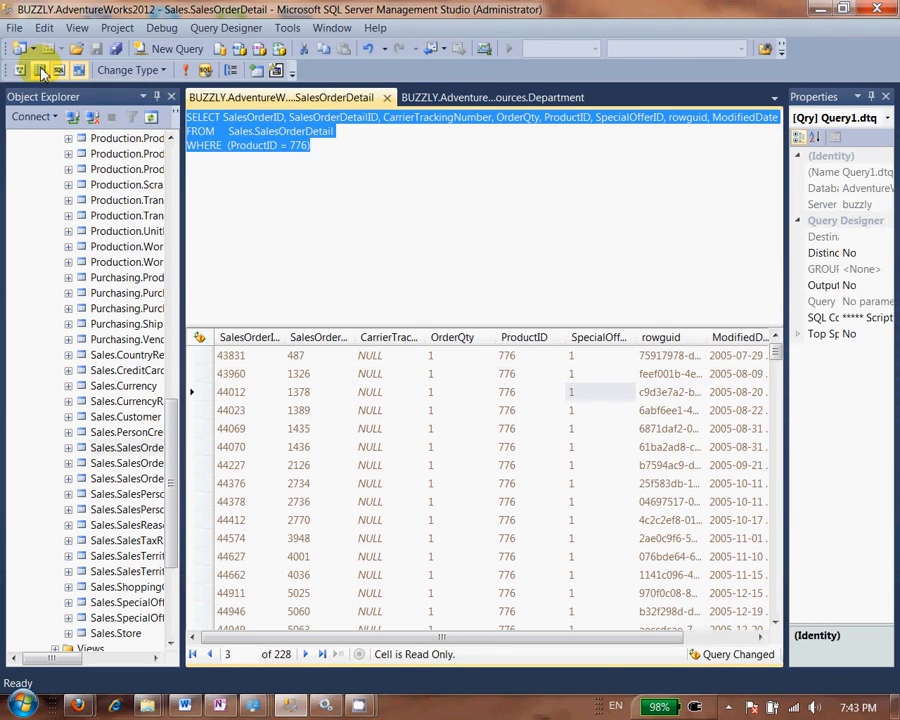
{"action": "left_click", "coordinate": [40, 69]}
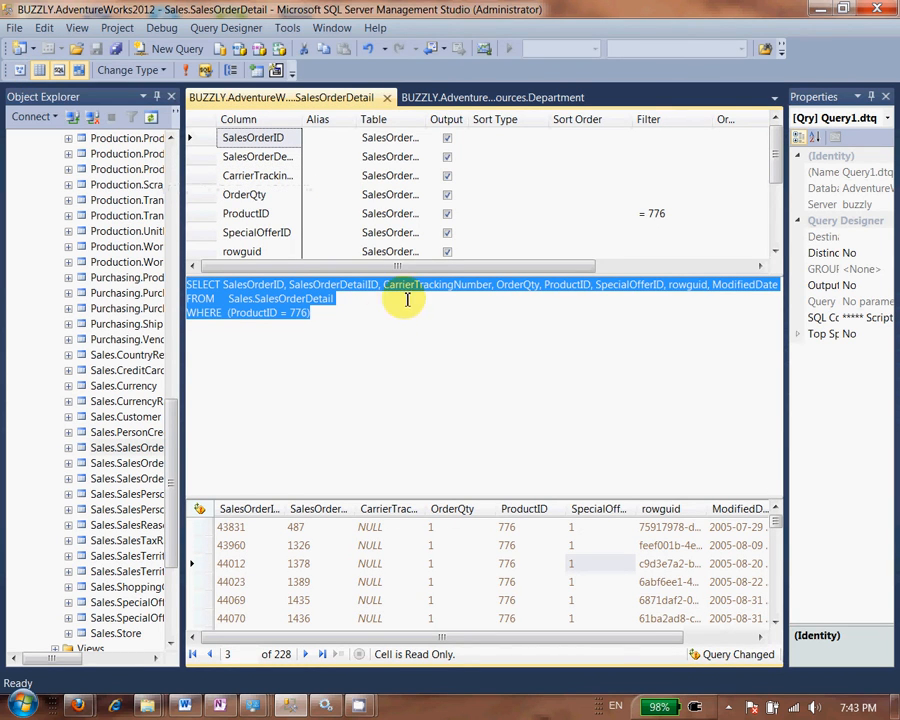
- Add the filter = 3 to OrderQty in the criteria grid, and show the executed query's rows in an enlarged results grid
{"action": "left_click_drag", "start_coordinate": [406, 283], "coordinate": [412, 345]}
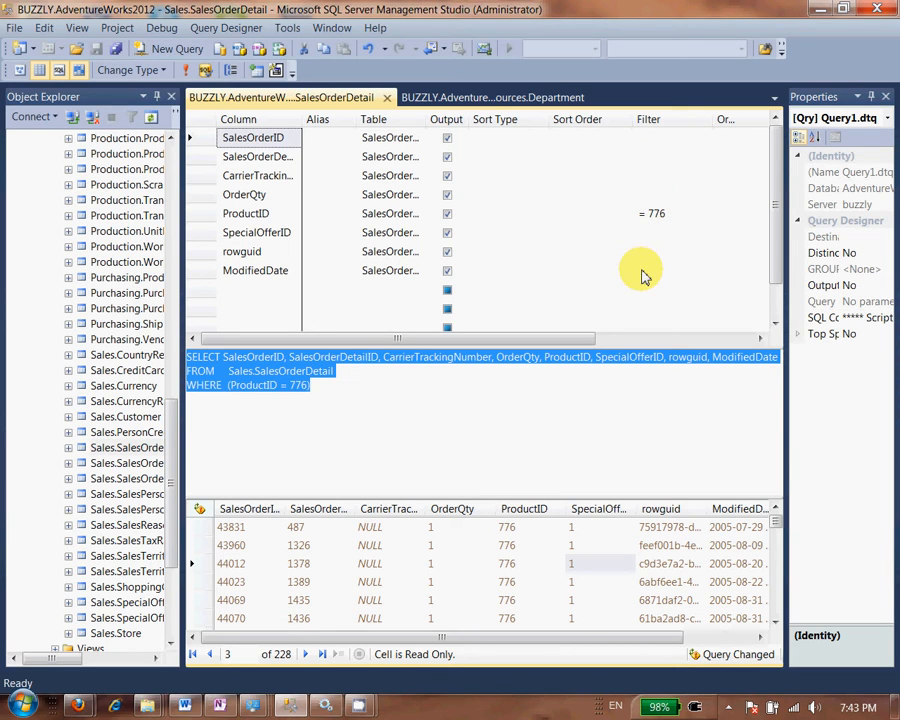
{"action": "left_click", "coordinate": [659, 197]}
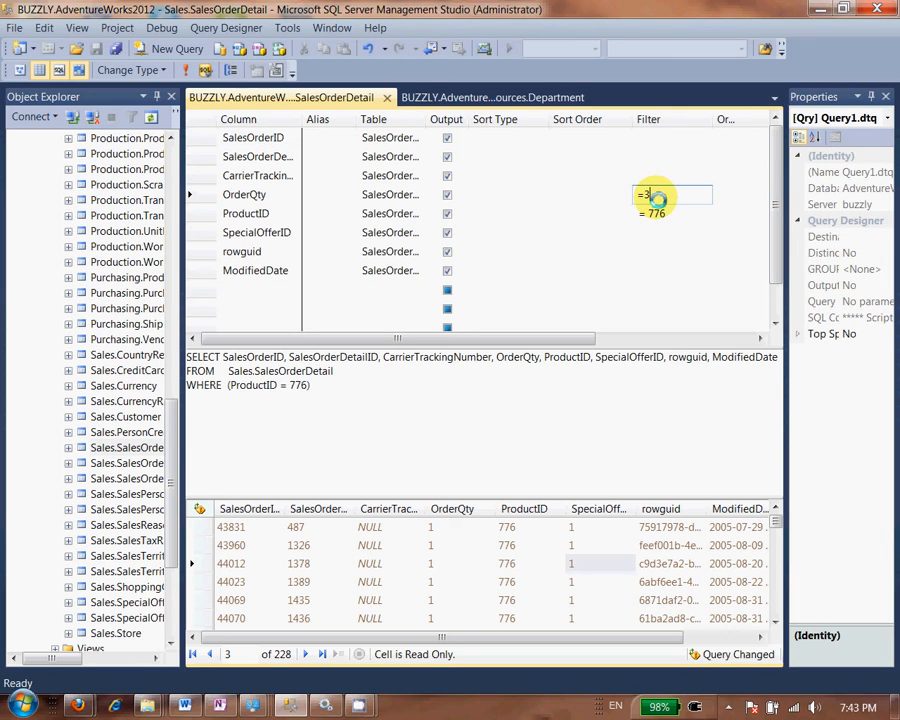
{"action": "left_click", "coordinate": [374, 457]}
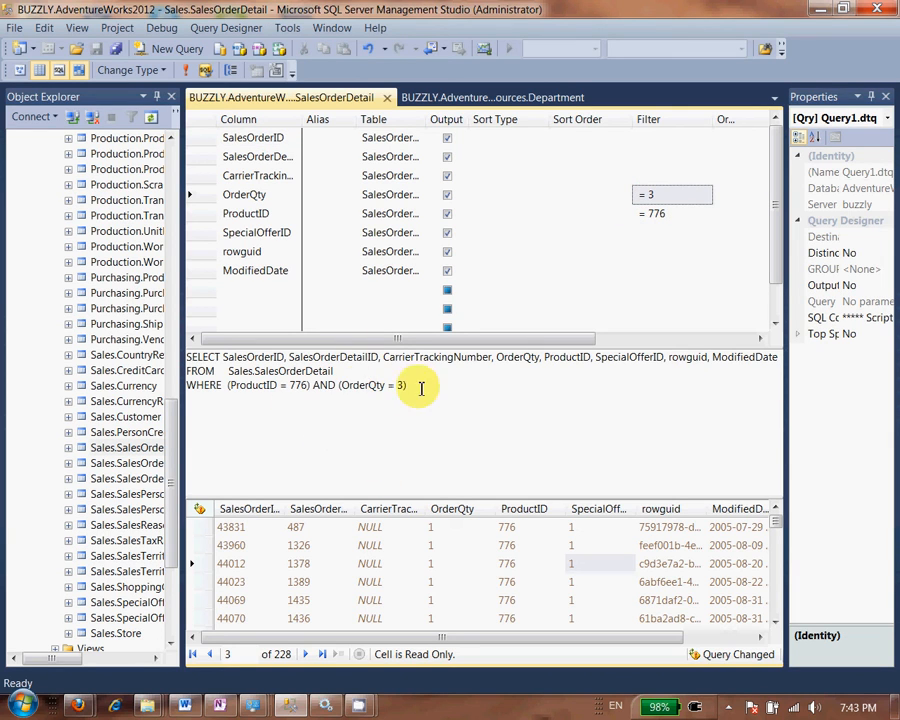
{"action": "left_click_drag", "start_coordinate": [421, 388], "coordinate": [187, 357]}
{"action": "left_click", "coordinate": [290, 406]}
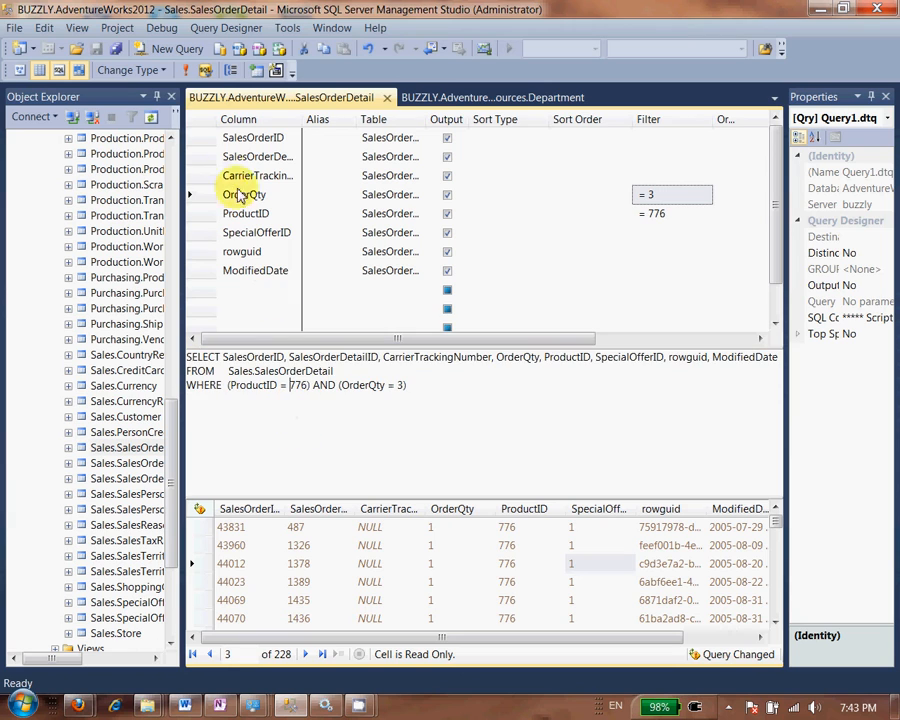
{"action": "left_click", "coordinate": [185, 70]}
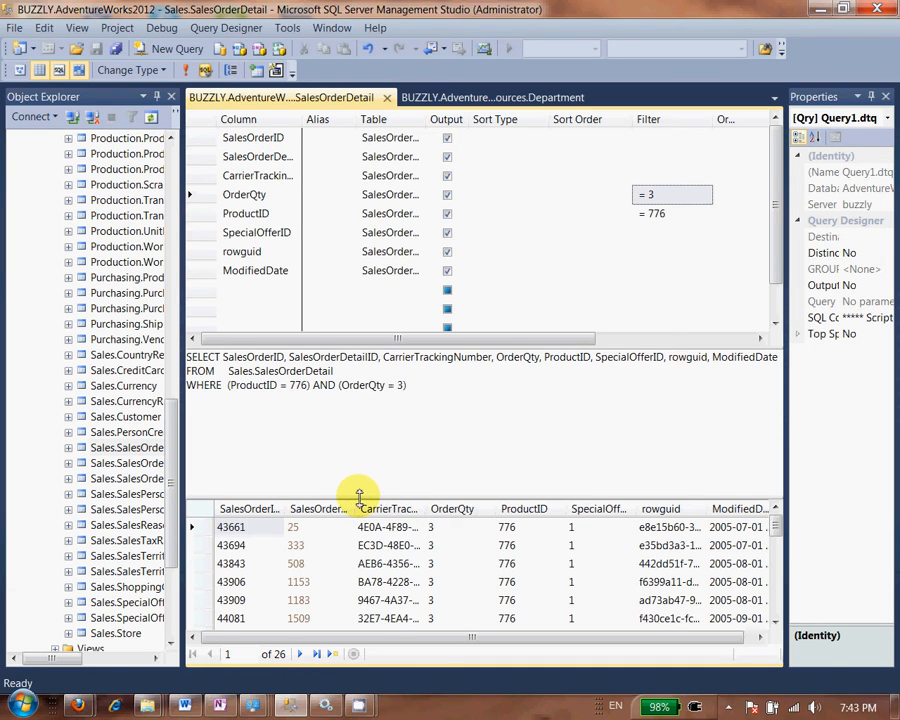
{"action": "left_click_drag", "start_coordinate": [358, 497], "coordinate": [357, 432]}
- Try to change SpecialOfferID to 0 in the results row for SalesOrderID 43694
{"action": "left_click", "coordinate": [576, 477]}
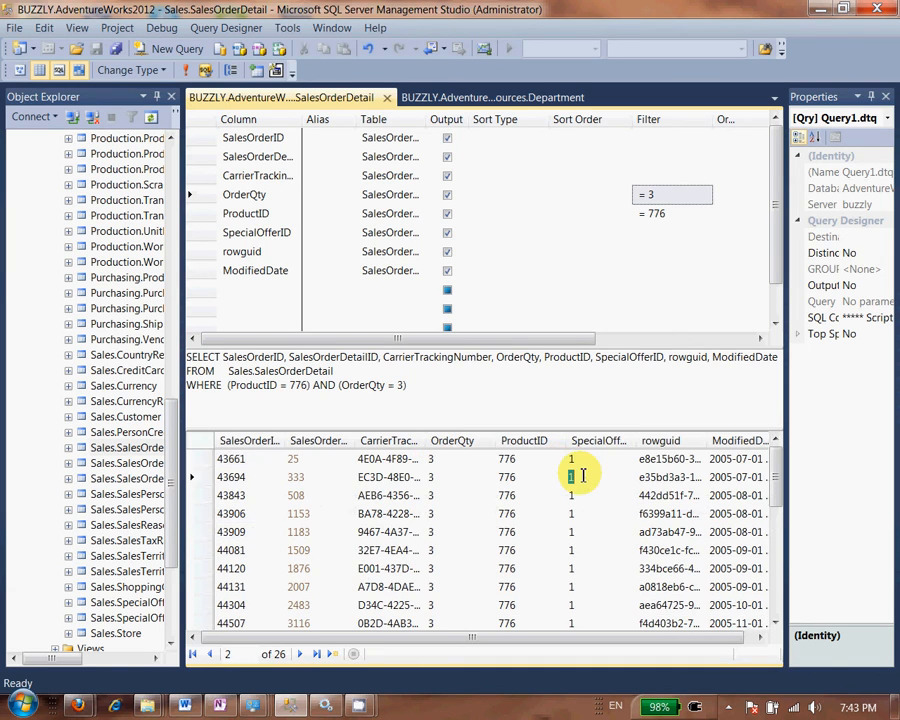
{"action": "type", "text": "0"}
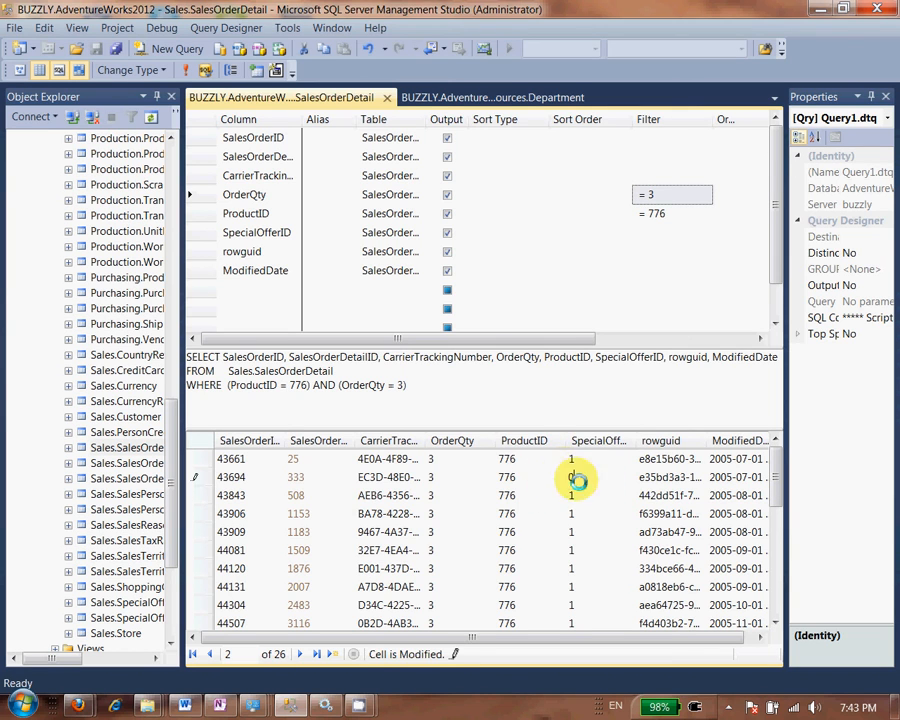
{"action": "left_click", "coordinate": [598, 530]}
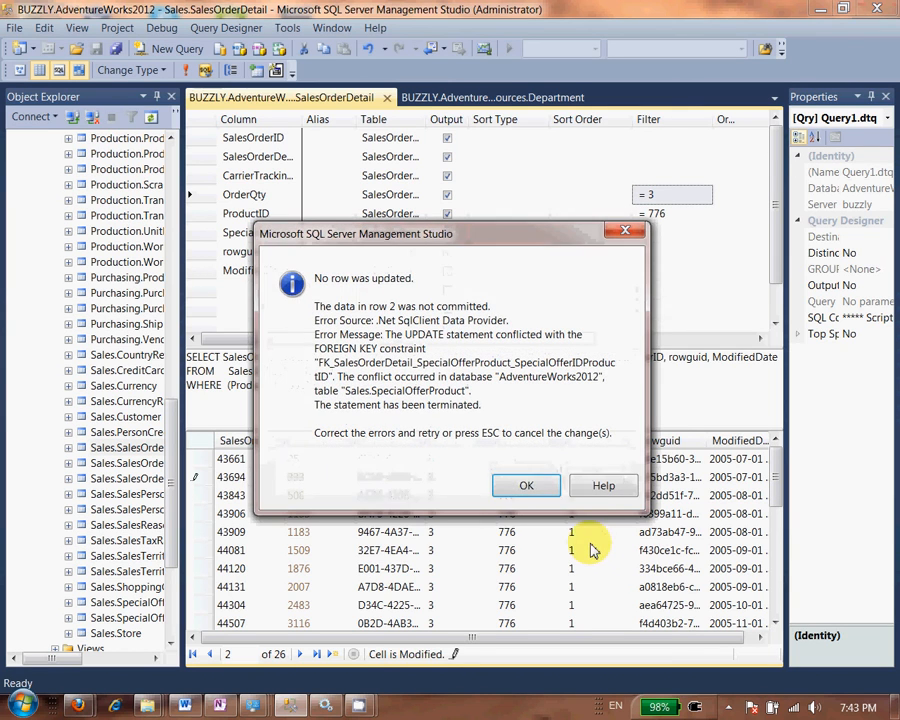
{"action": "left_click", "coordinate": [510, 493]}
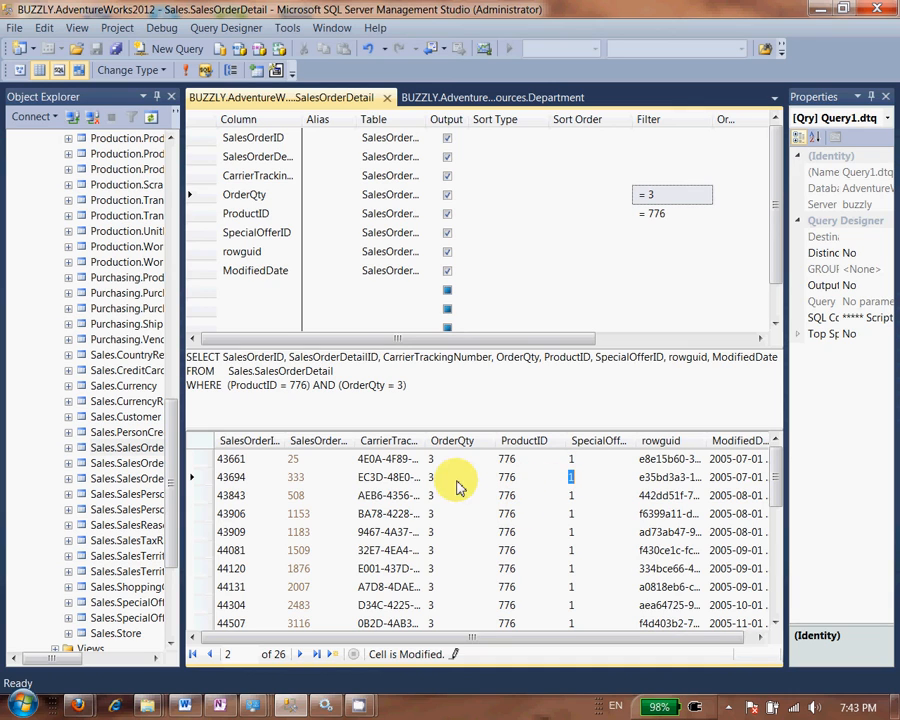
- Try to change OrderQty to 5 in the row for SalesOrderID 43694 and execute the query again
{"action": "left_click_drag", "start_coordinate": [459, 483], "coordinate": [383, 484]}
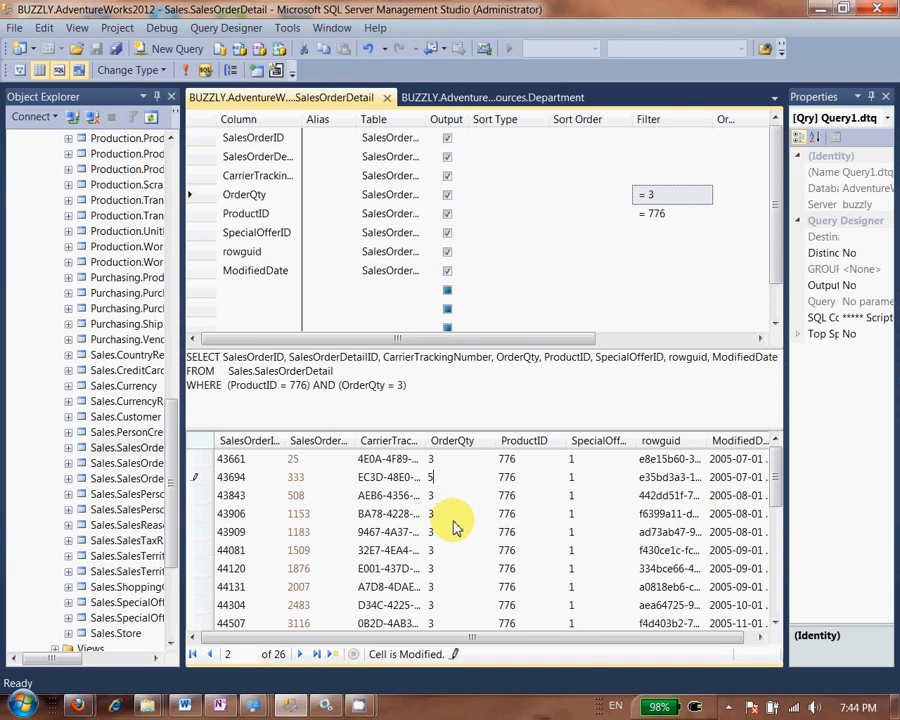
{"action": "left_click", "coordinate": [185, 70]}
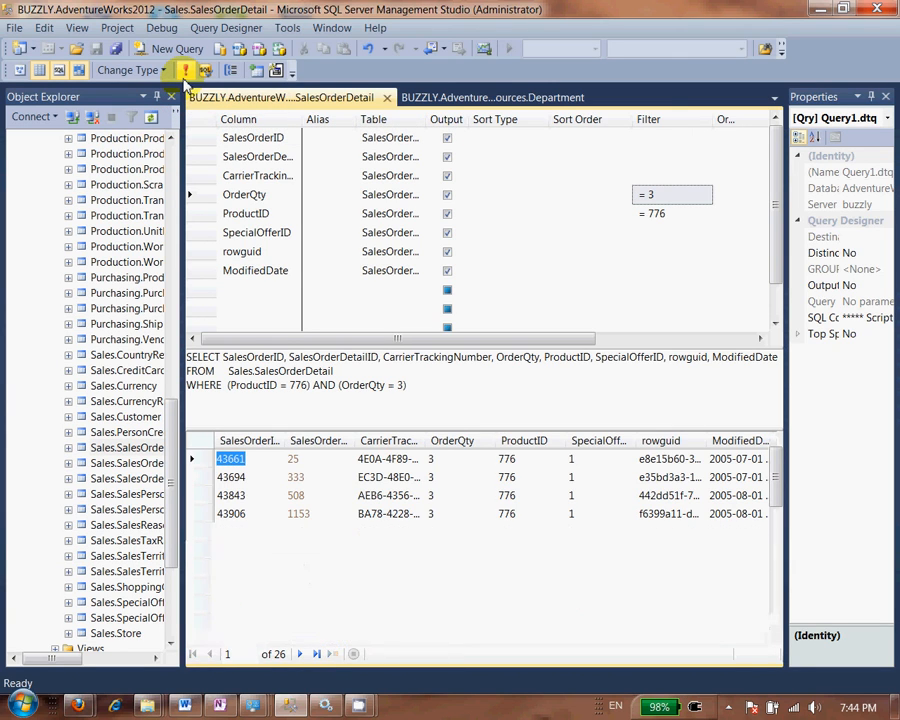
{"action": "left_click", "coordinate": [271, 340]}
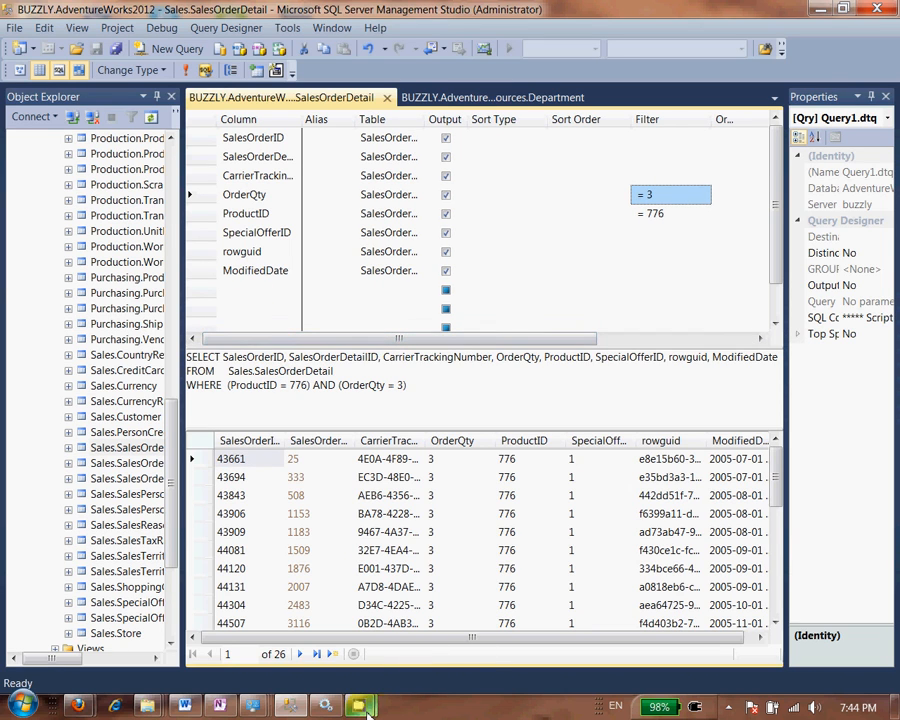
{"action": "mouse_move", "coordinate": [368, 709]}
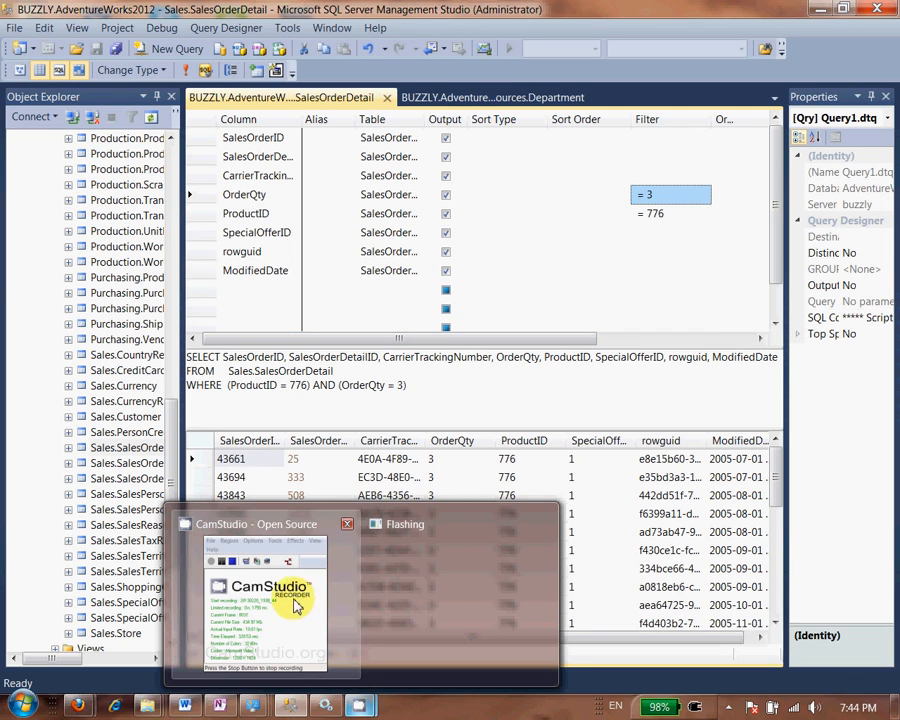